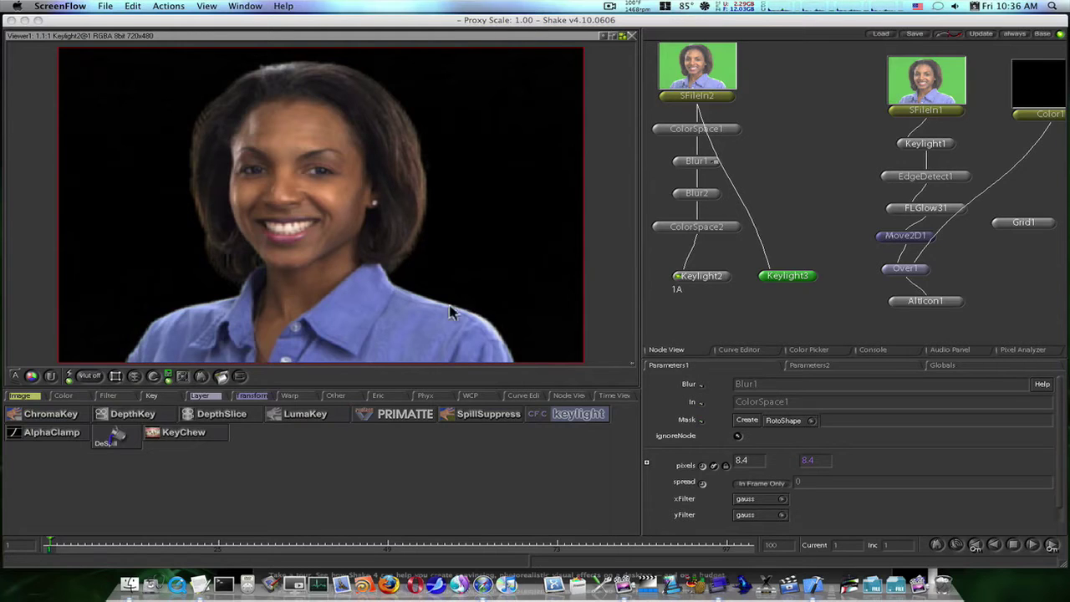
Browse the Image, Color, Filter, Key, Layer, Transform and Other node tabs through to the Eric tab's custom nodes
click(84, 402)
click(20, 396)
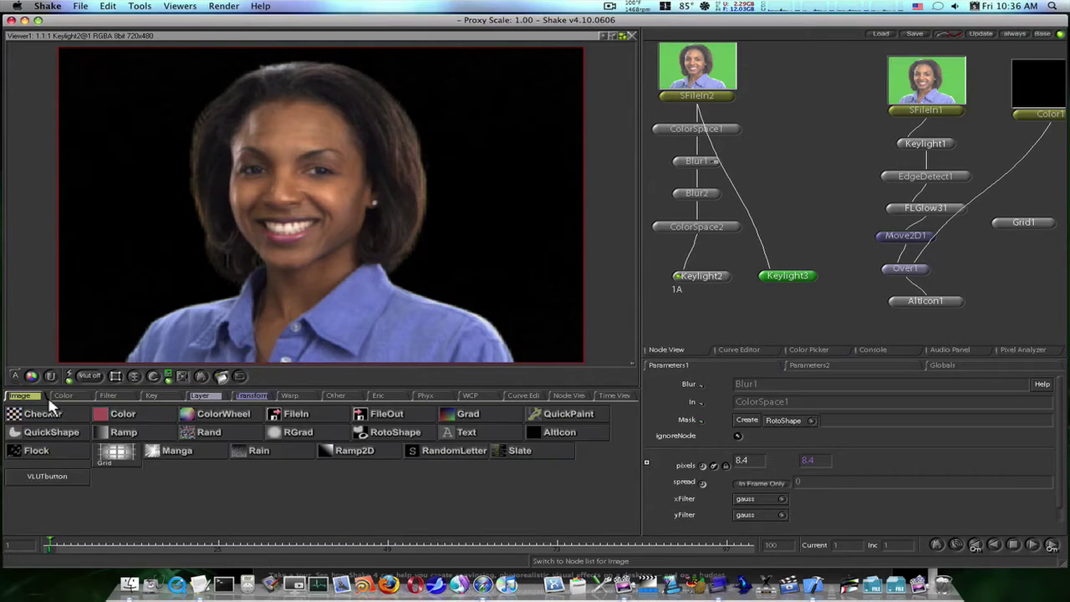
click(64, 396)
click(109, 396)
click(153, 396)
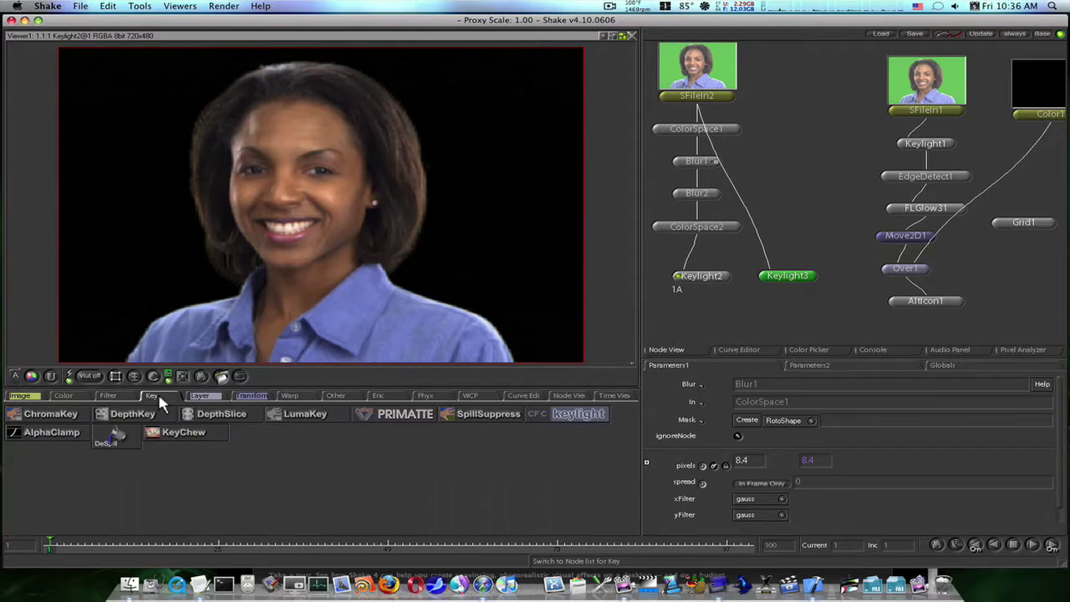
click(201, 397)
click(245, 398)
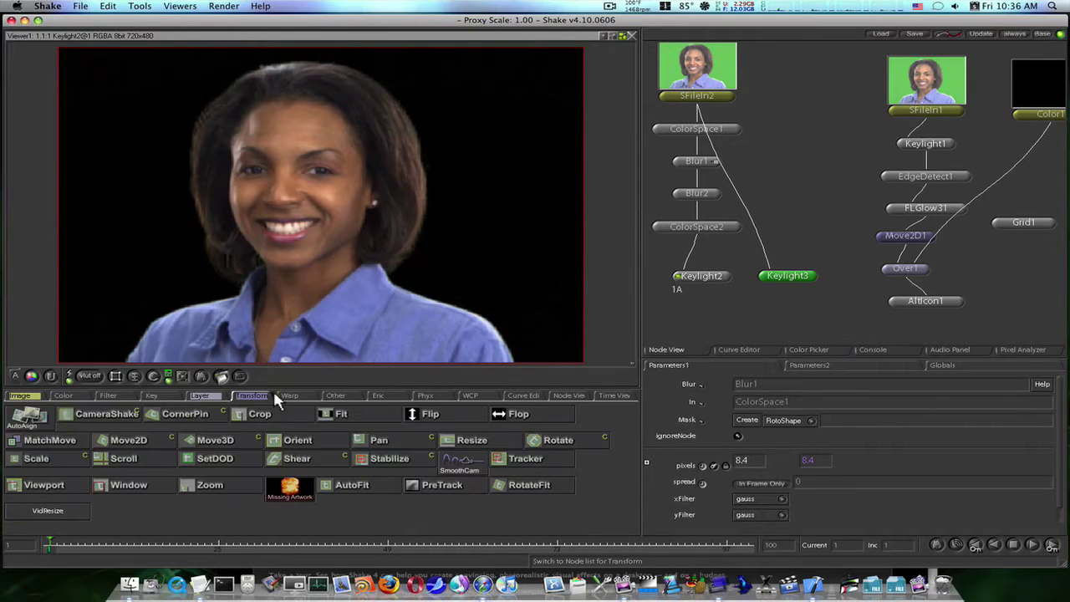
click(338, 399)
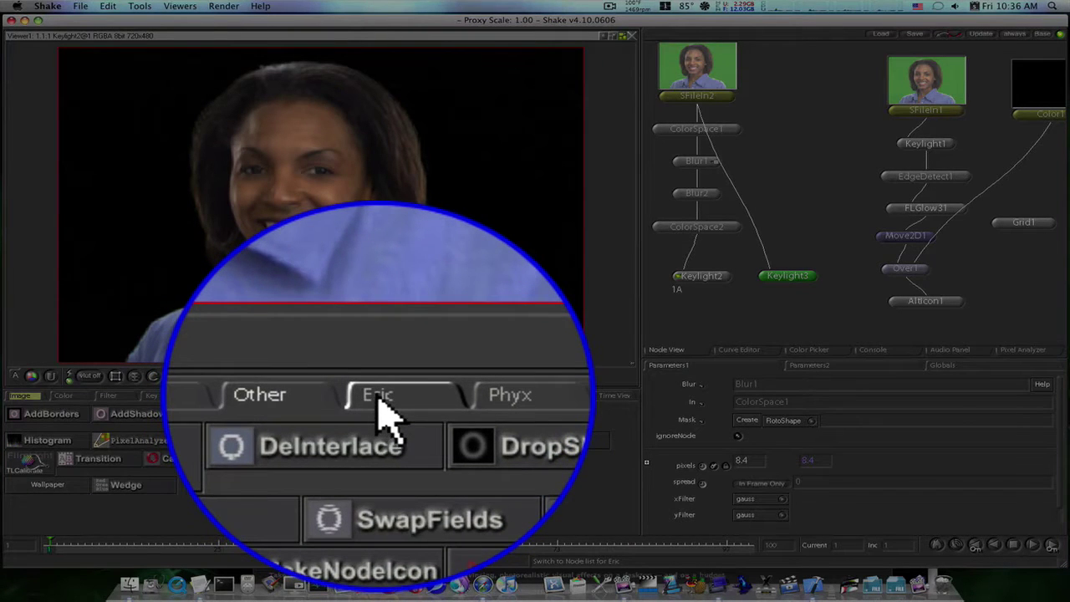
click(381, 398)
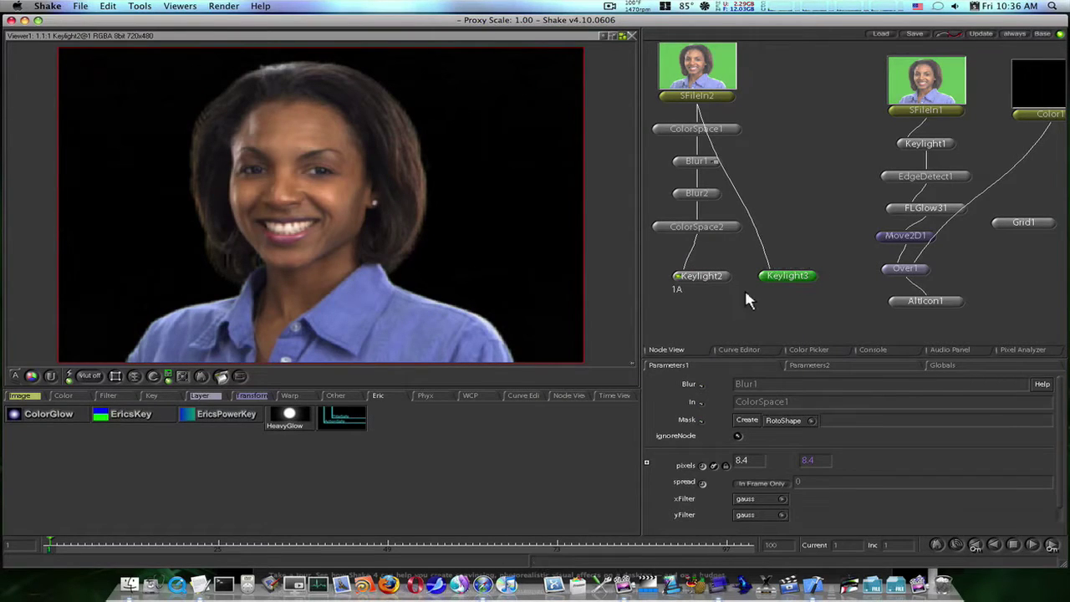
View Keylight3, then Keylight2, in the viewer and center the graph on SFileIn2's branch
click(763, 278)
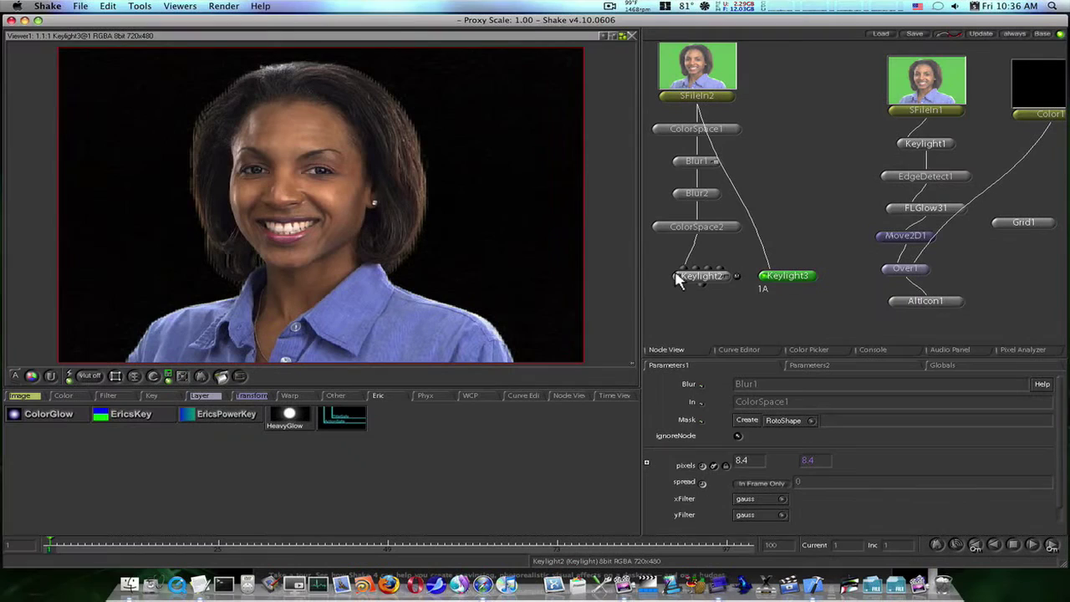
click(678, 278)
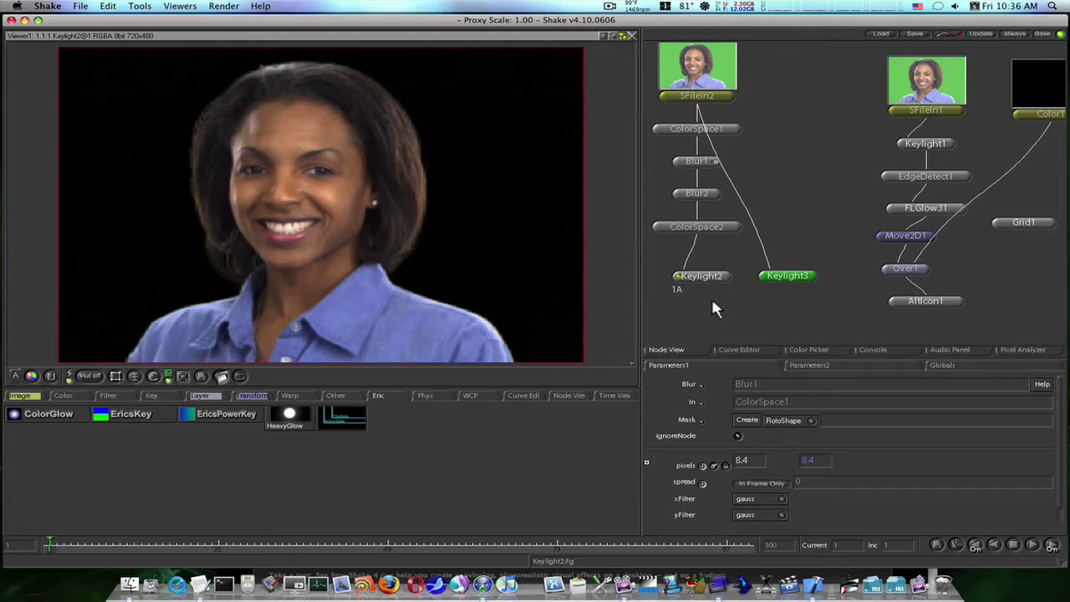
drag(712, 303, 874, 316)
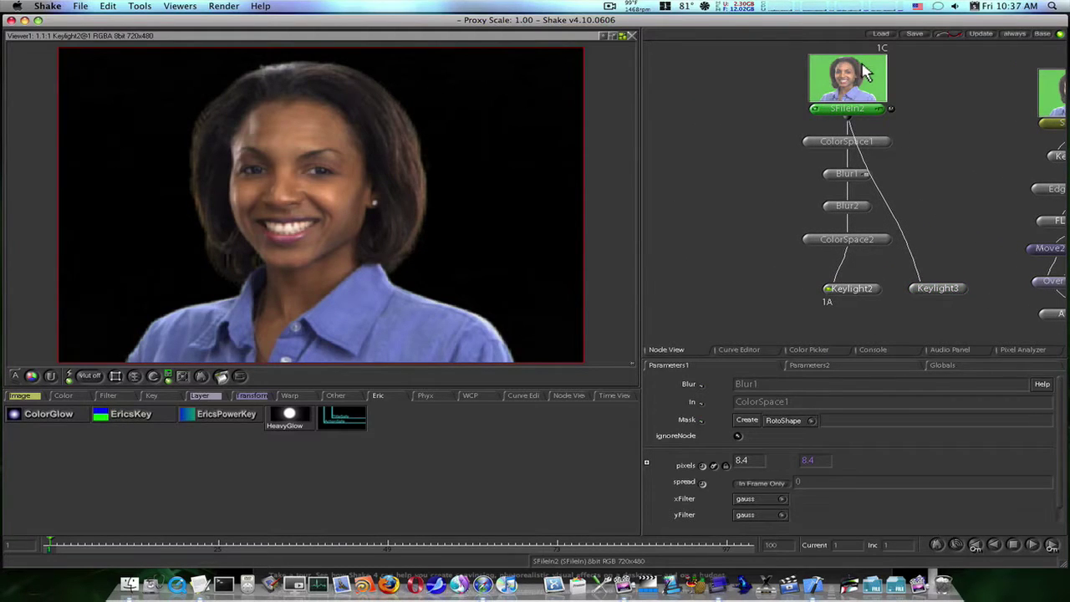
Read in the green-screen clip as SFileIn3 and place it beside SFileIn2
key(ctrl+v)
click(732, 75)
drag(732, 75, 684, 101)
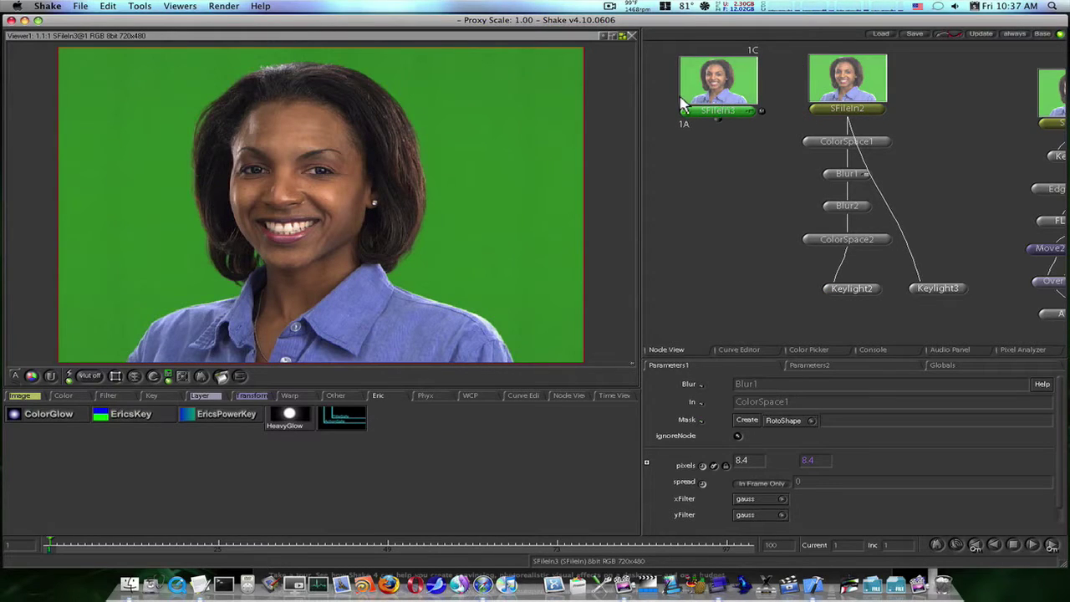
Add ColorSpace3 under SFileIn3 and, matching ColorSpace1, set its outSpace to yuv
click(90, 398)
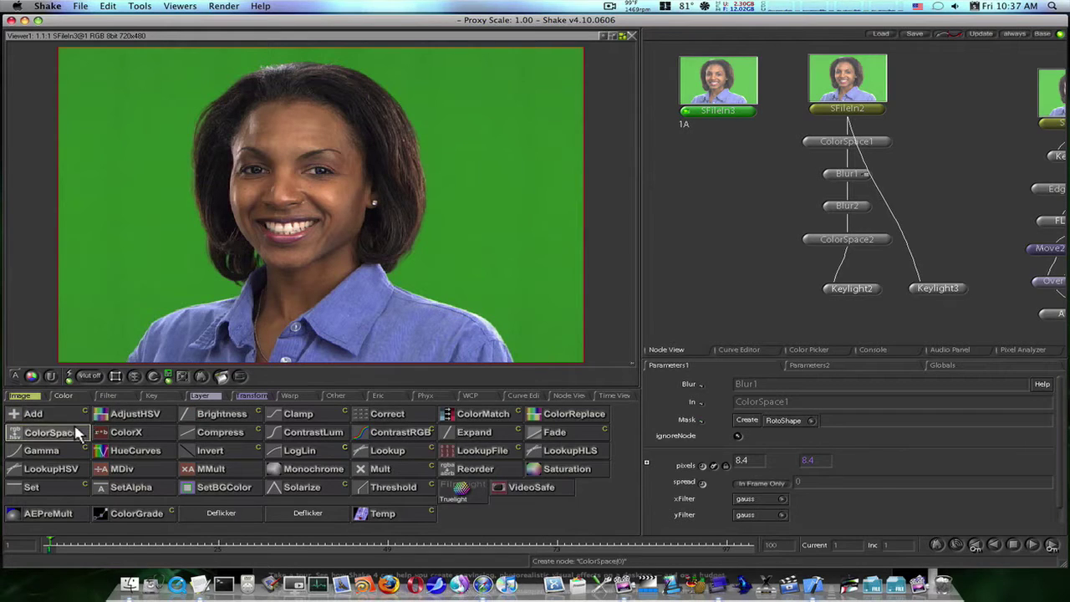
click(49, 432)
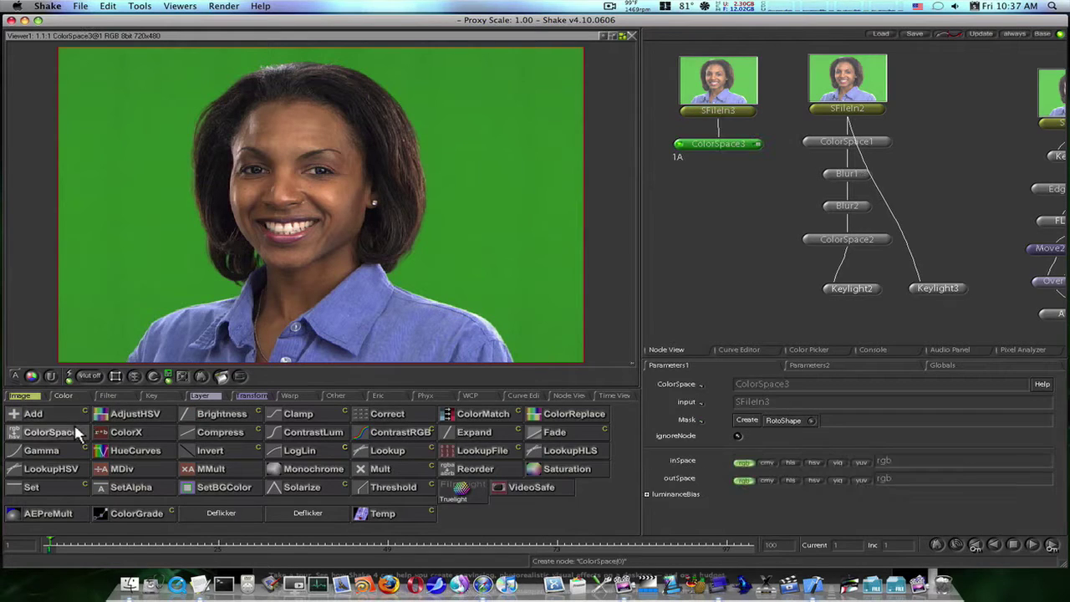
click(861, 142)
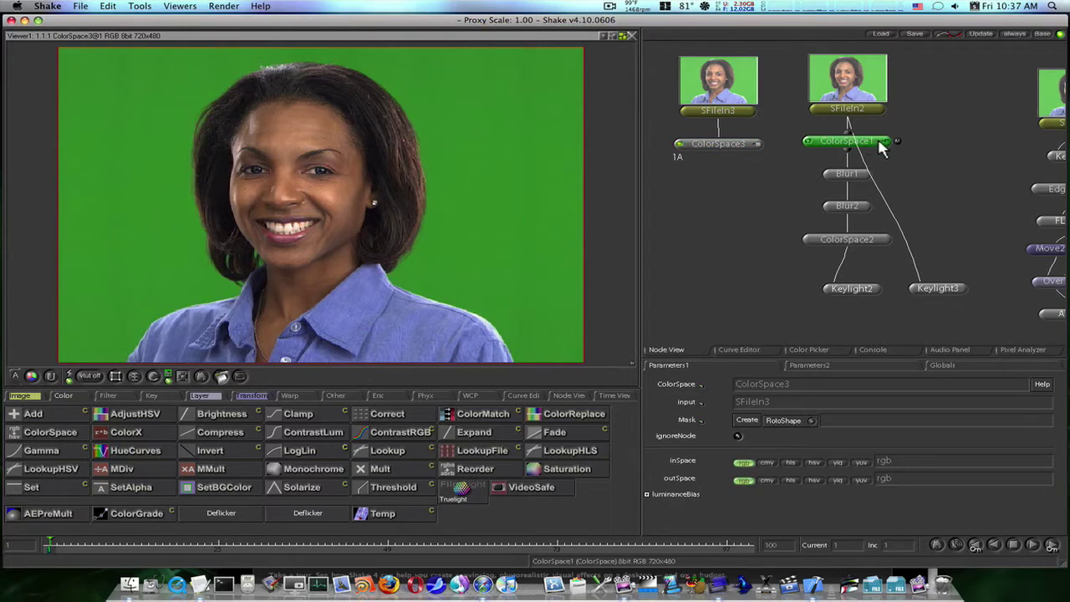
click(817, 143)
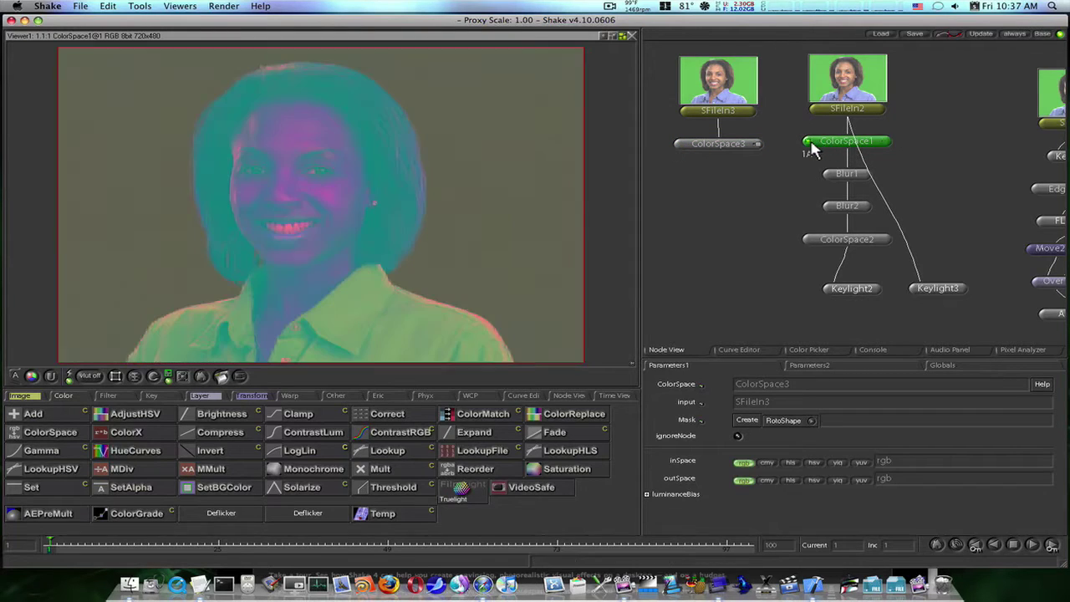
click(893, 144)
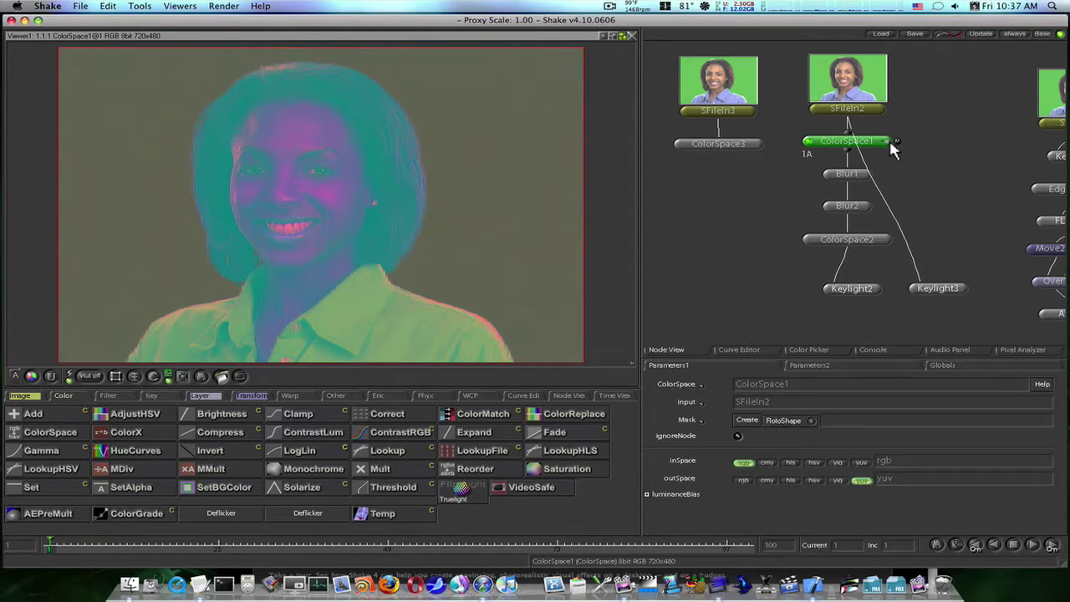
click(679, 144)
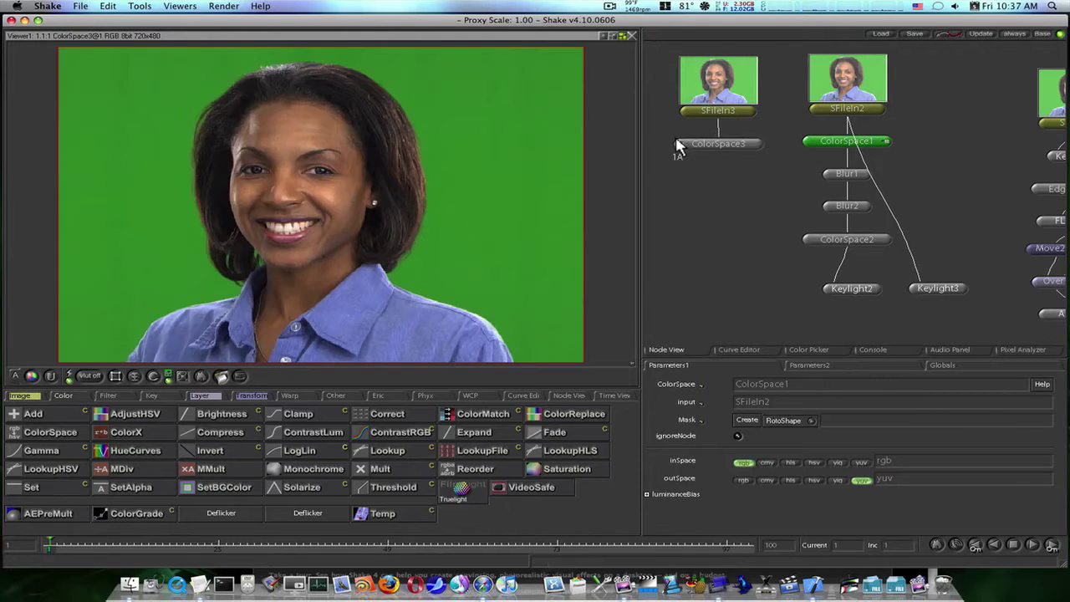
click(756, 146)
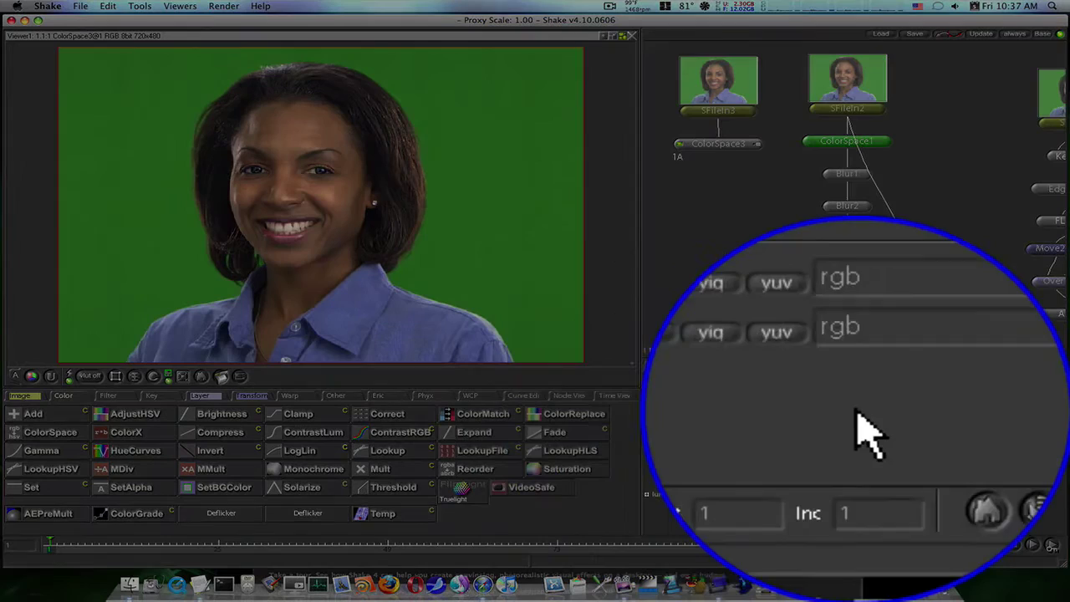
click(847, 409)
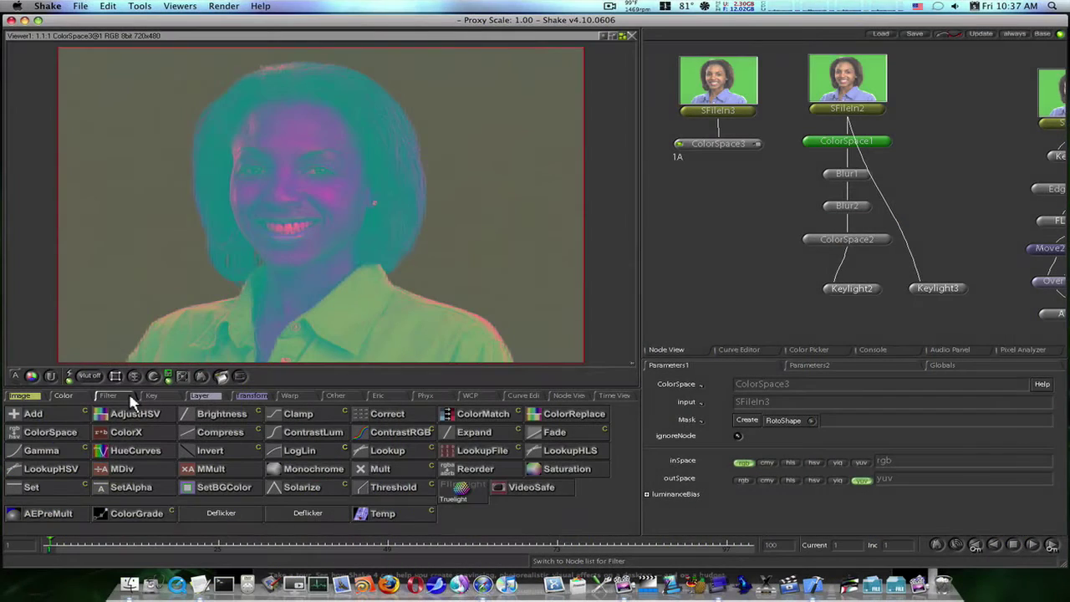
Add Blur3 and Blur4 and rearrange them into a chain under ColorSpace3
click(109, 396)
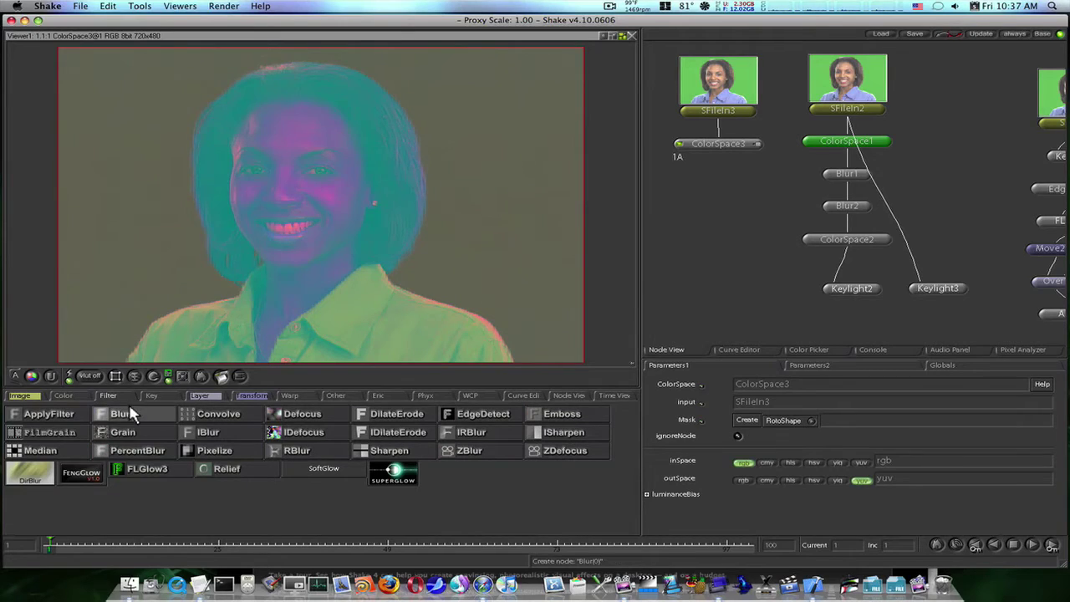
click(122, 414)
click(125, 414)
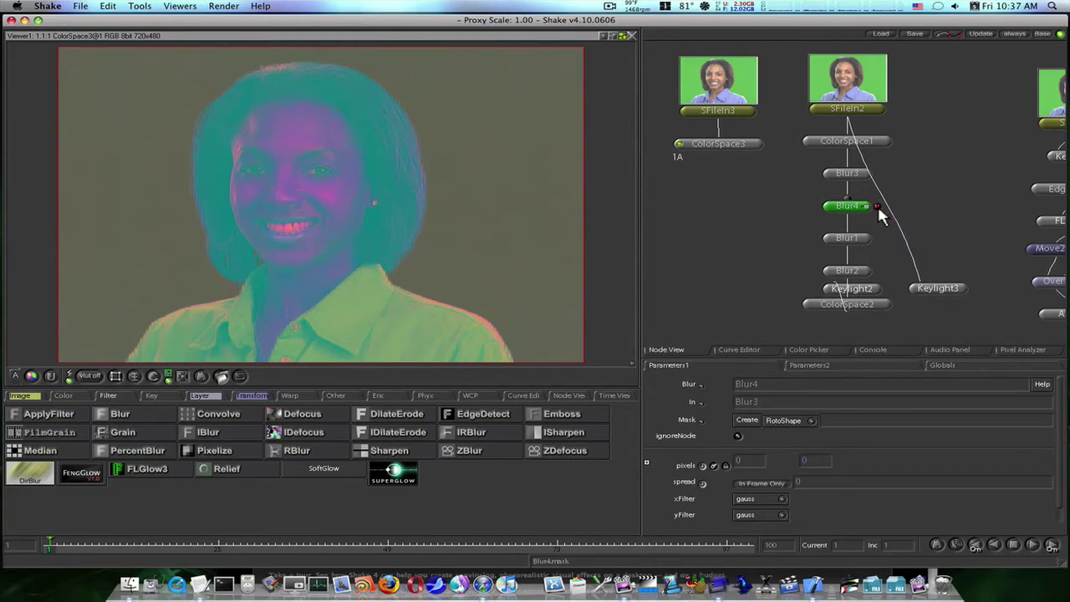
drag(863, 214, 711, 202)
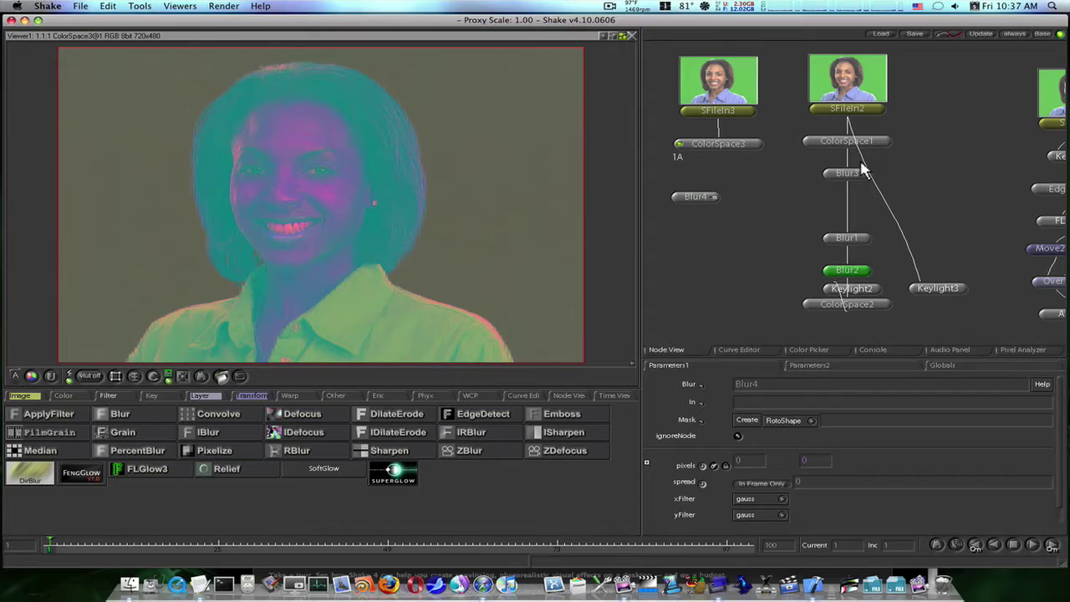
drag(857, 180, 717, 202)
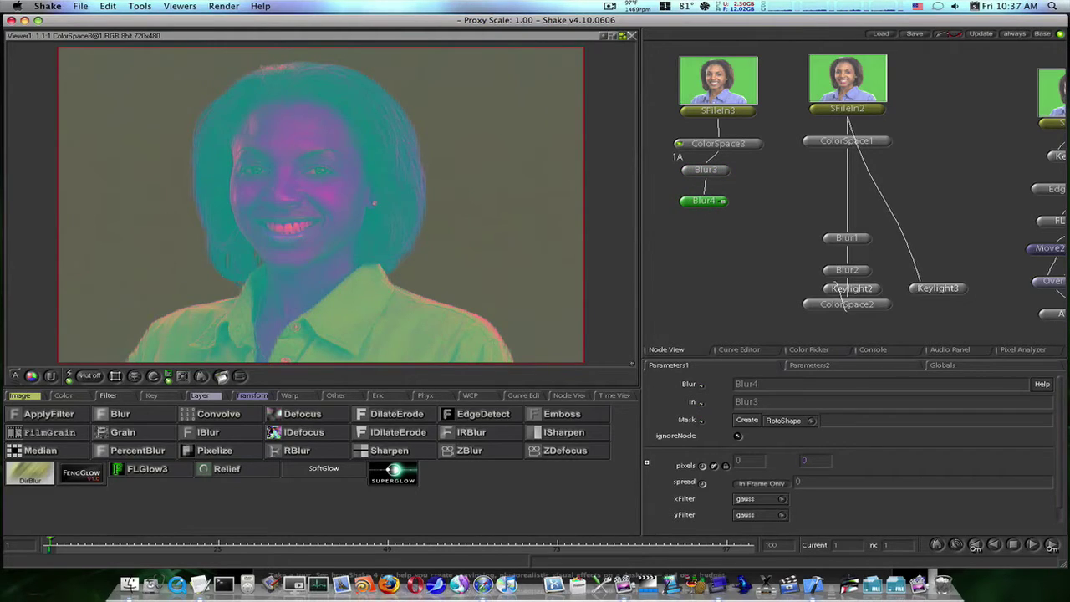
Add ColorSpace4 under Blur4 with its inSpace set to yuv
click(75, 395)
click(51, 432)
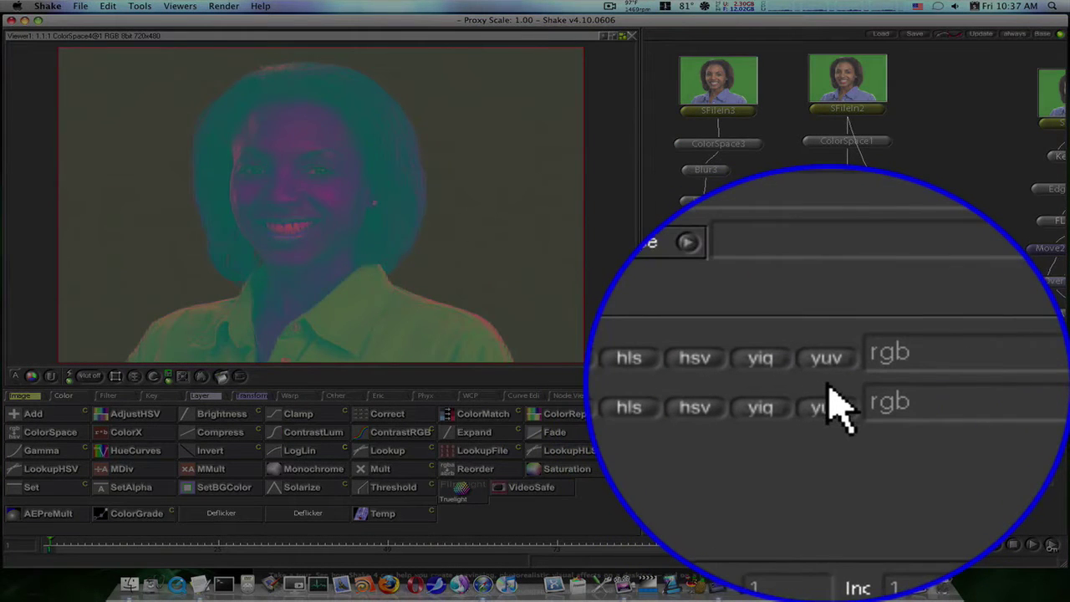
click(830, 383)
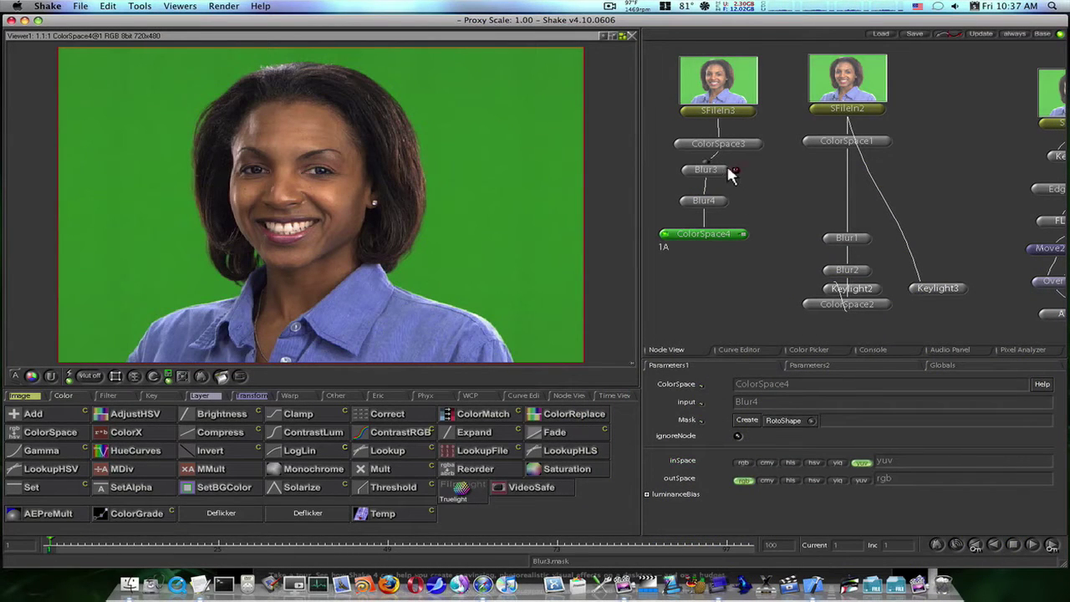
Set Blur3's pixels amount to 10 and Blur4's to 3
click(731, 170)
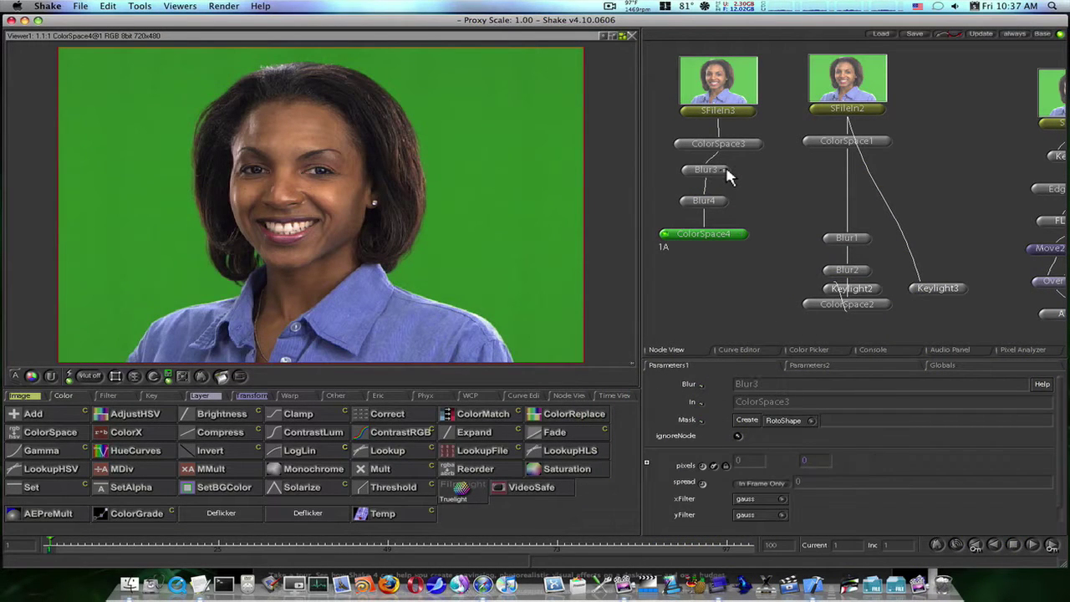
click(744, 464)
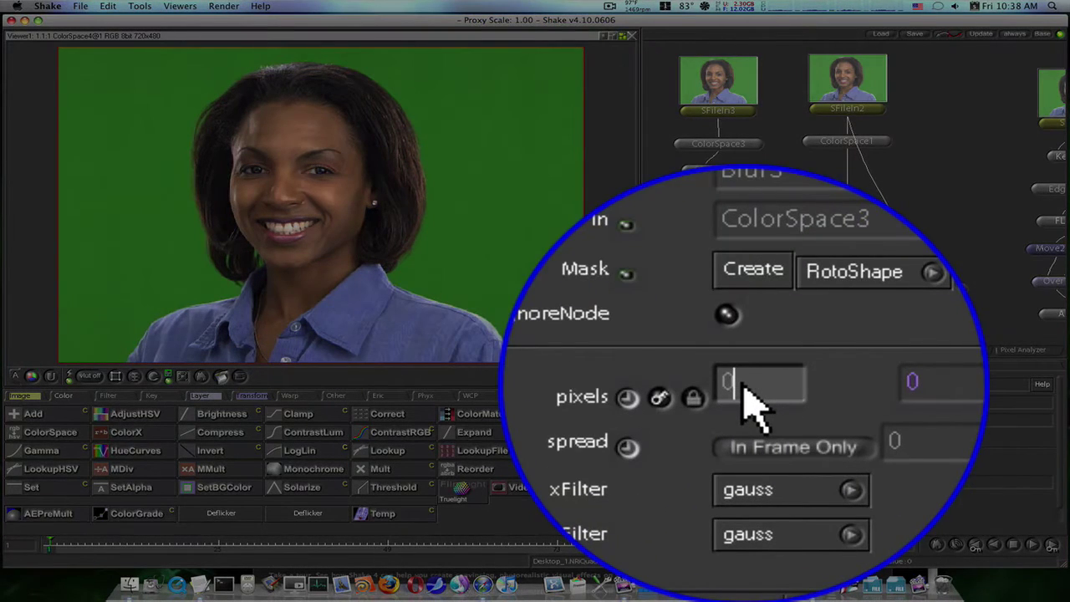
key(BackSpace)
text(10)
key(Return)
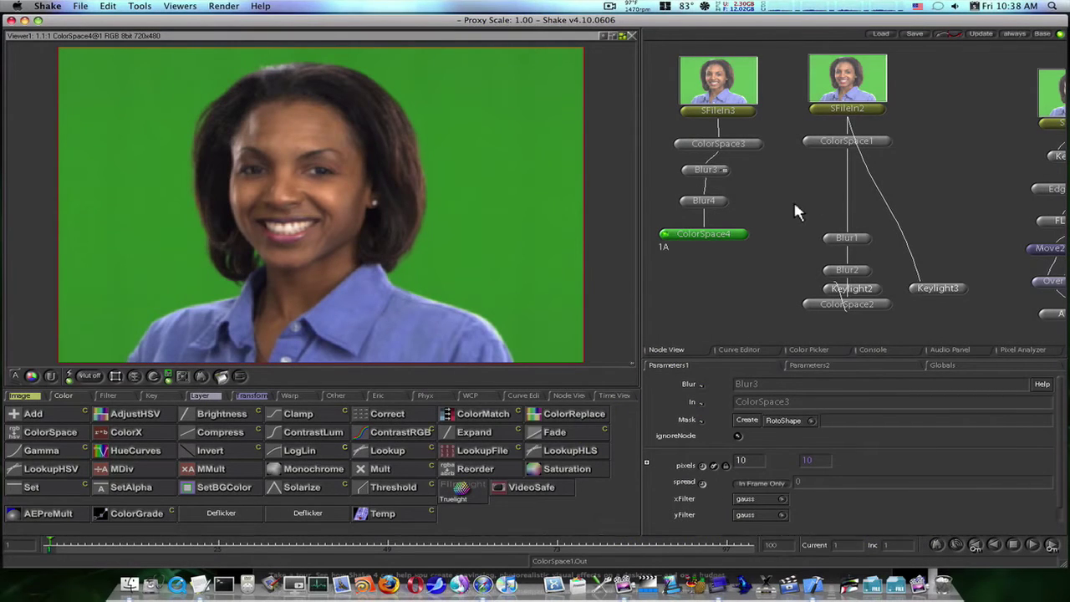
click(719, 205)
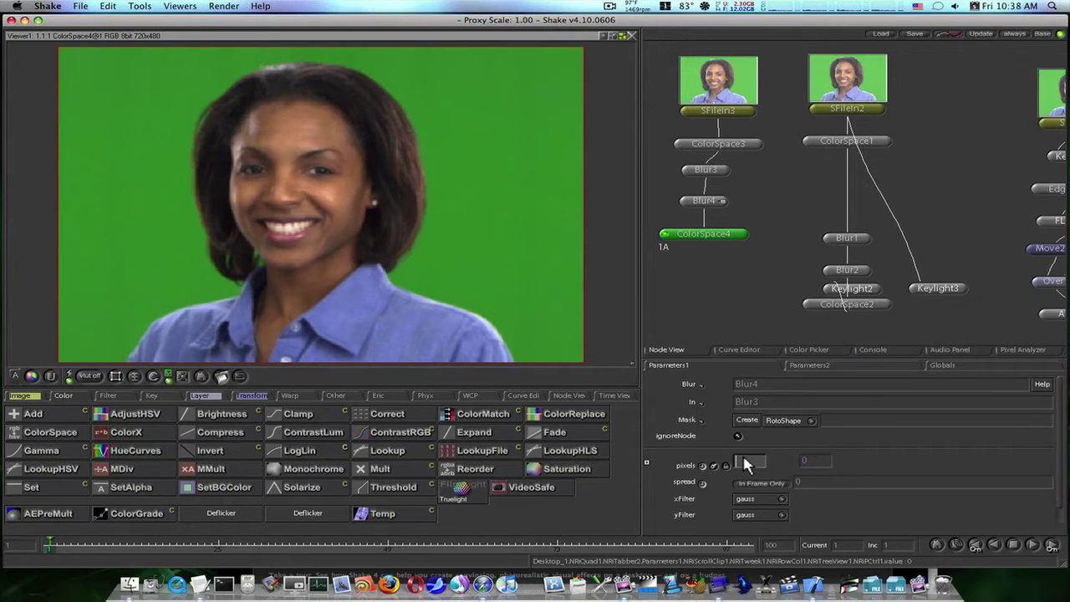
text(3)
key(Return)
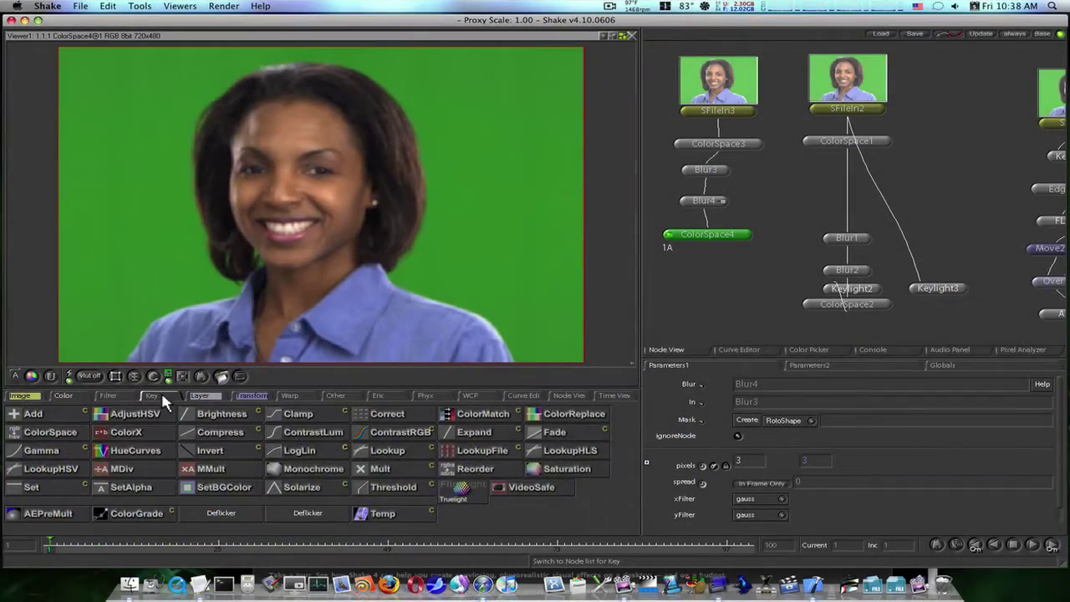
Add Keylight4 after ColorSpace4 with its screenColour sampled from the green backdrop
click(163, 398)
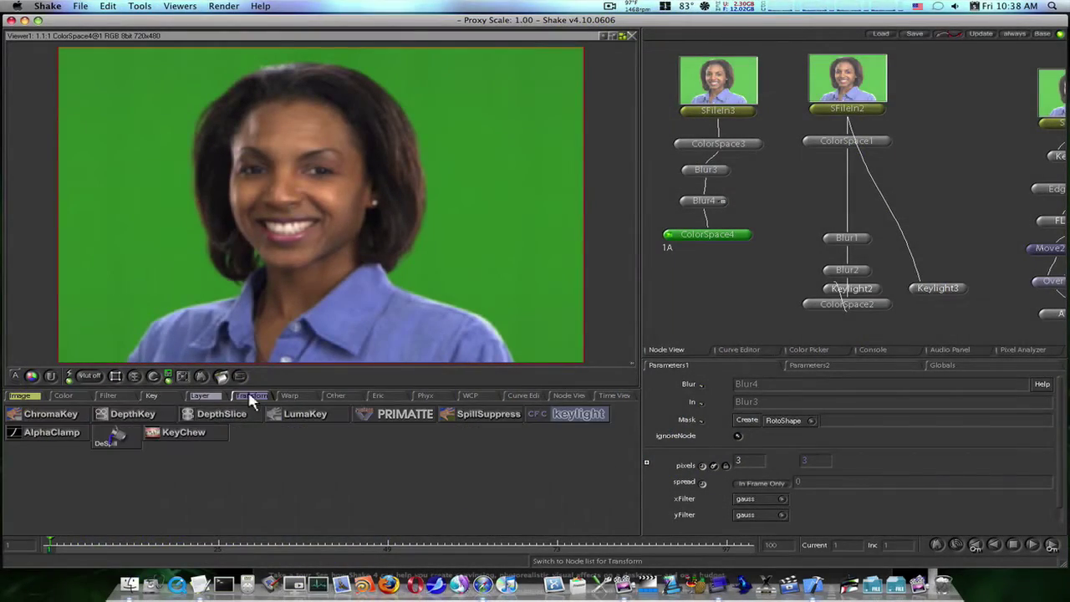
click(583, 423)
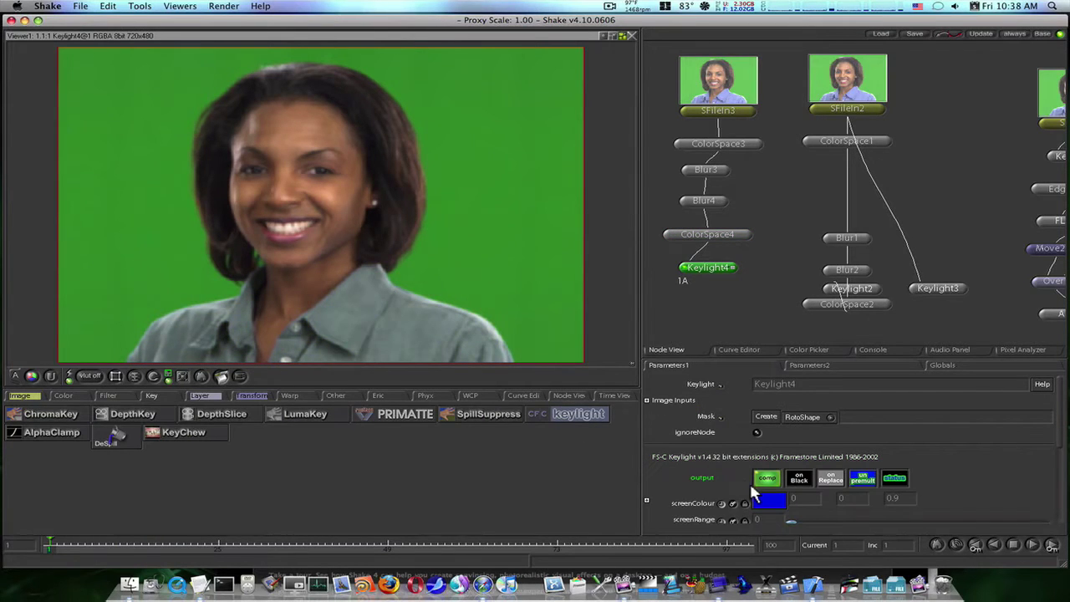
click(774, 501)
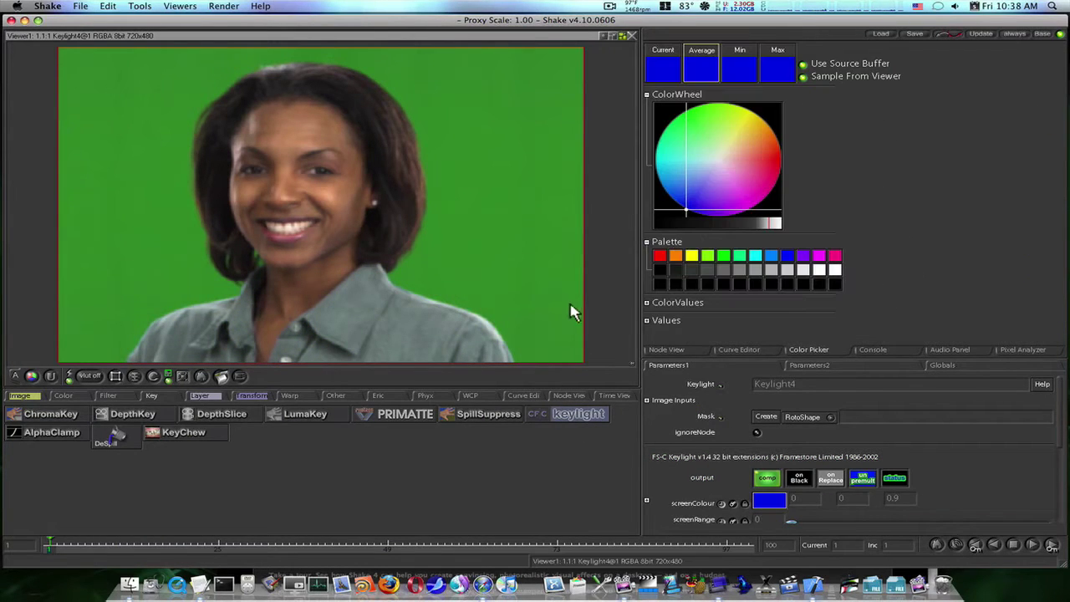
click(529, 264)
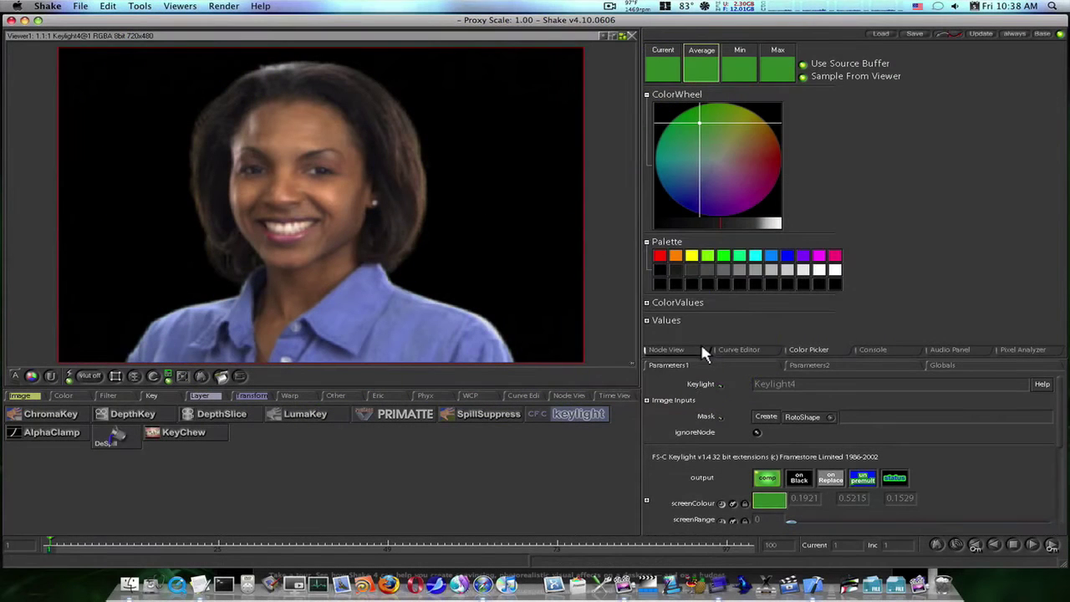
click(669, 350)
drag(747, 291, 1011, 285)
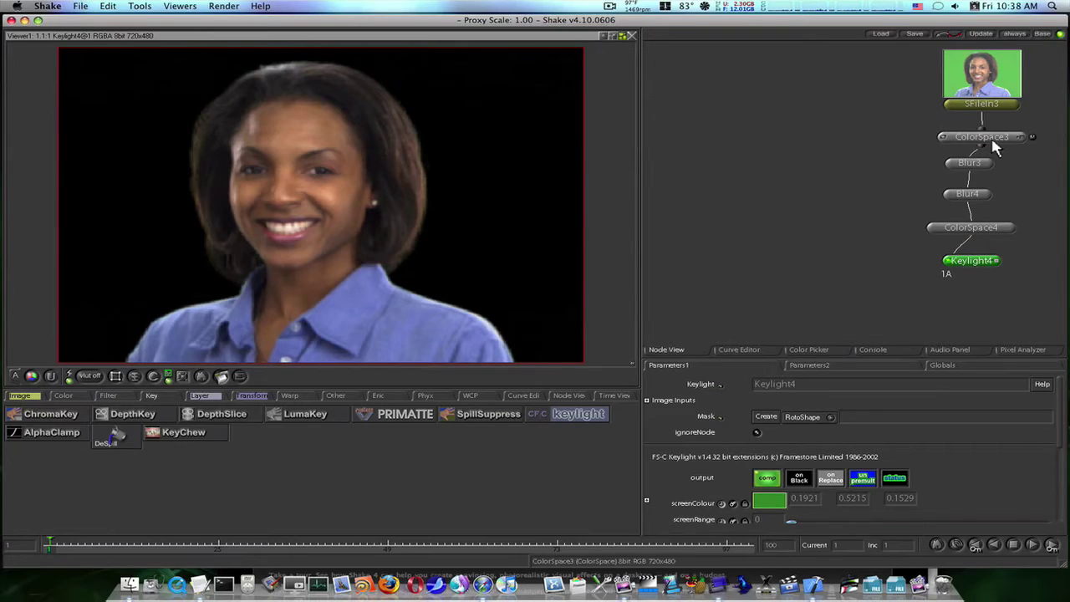
Select ColorSpace3, Blur3, Blur4 and ColorSpace4 and run Macro > Make Macro on them
drag(899, 76, 995, 278)
key(f)
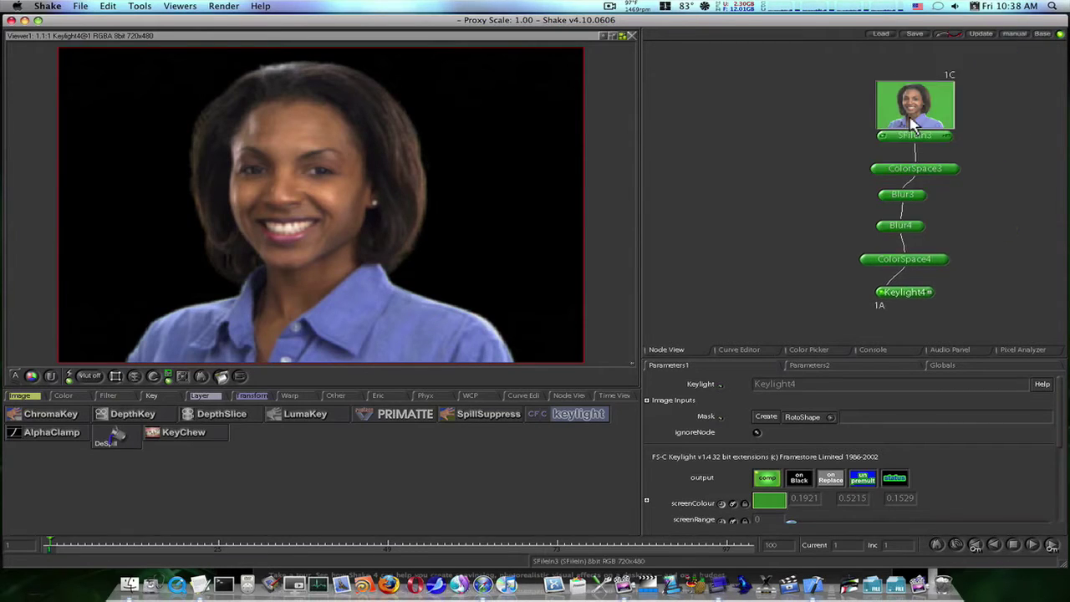
click(866, 172)
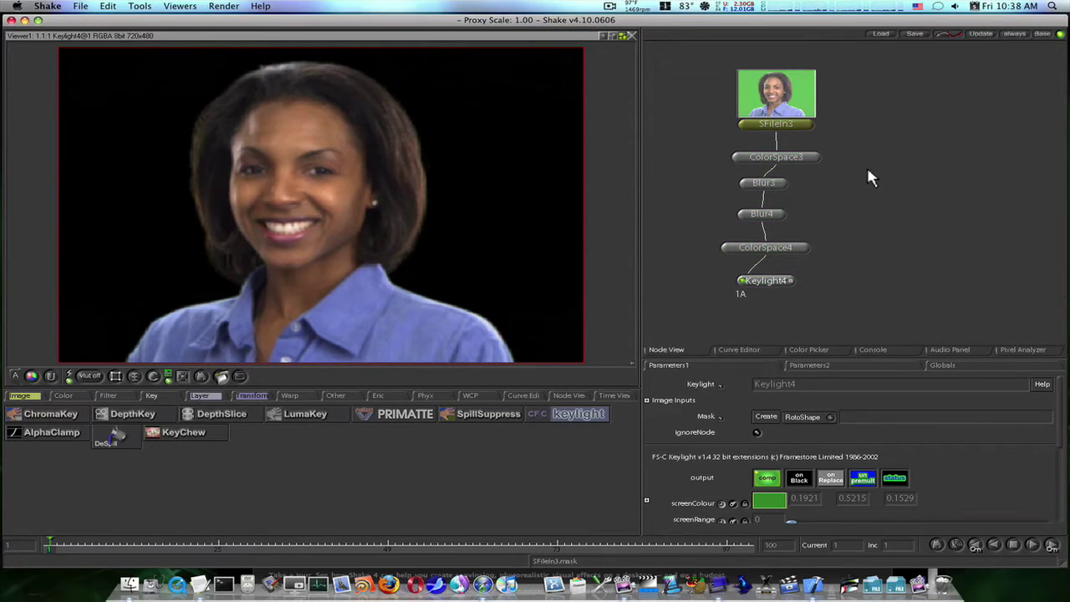
drag(877, 148, 770, 259)
right_click(770, 259)
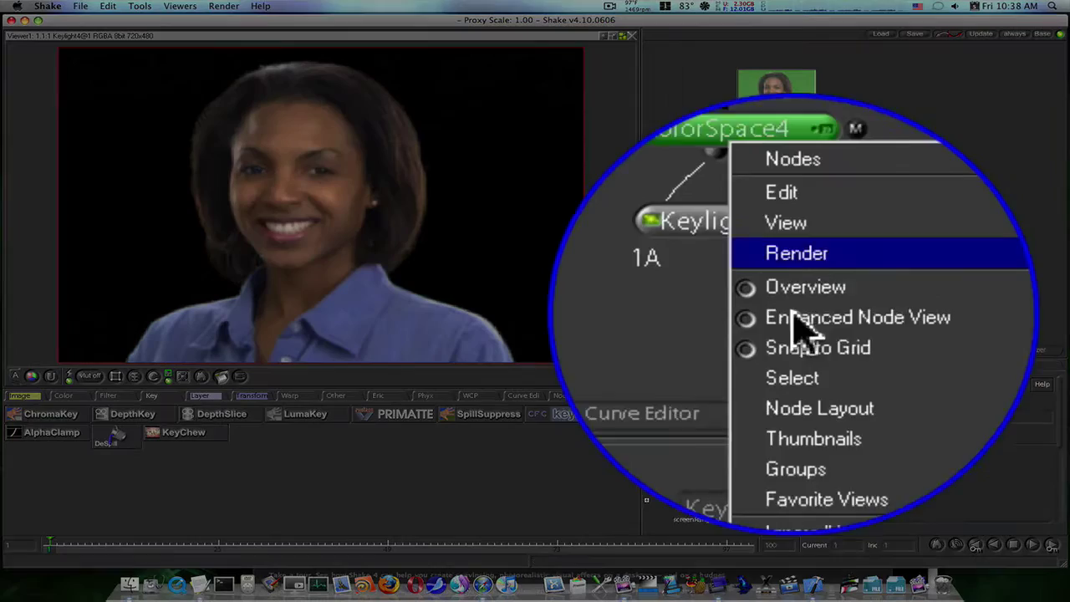
mouse_move(790, 389)
click(828, 396)
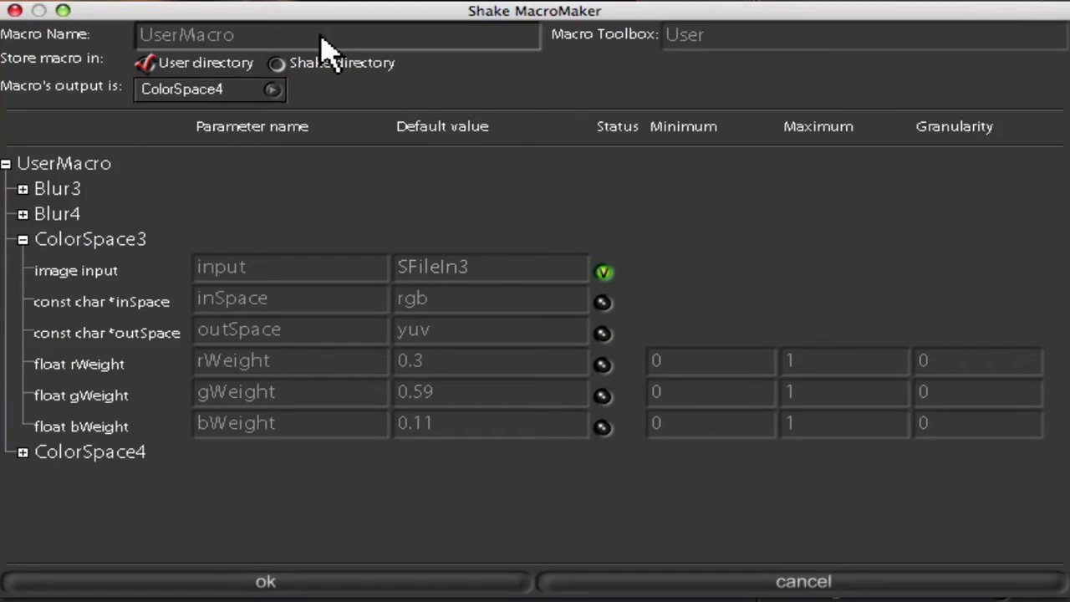
Name the macro 'EricsEdgeBlur' and set its Macro Toolbox to Eric
click(307, 33)
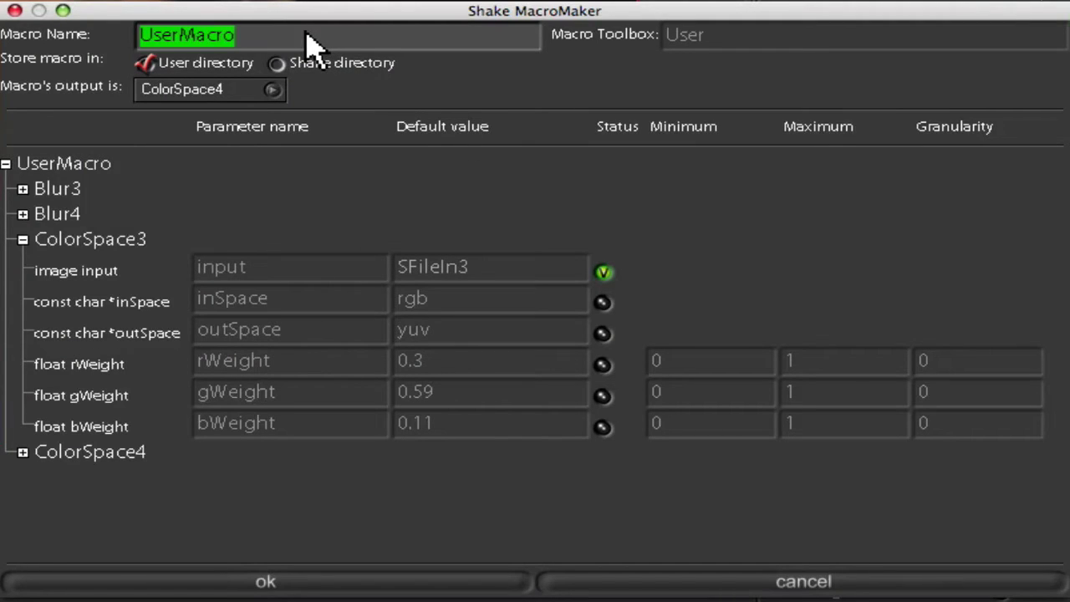
text(Er)
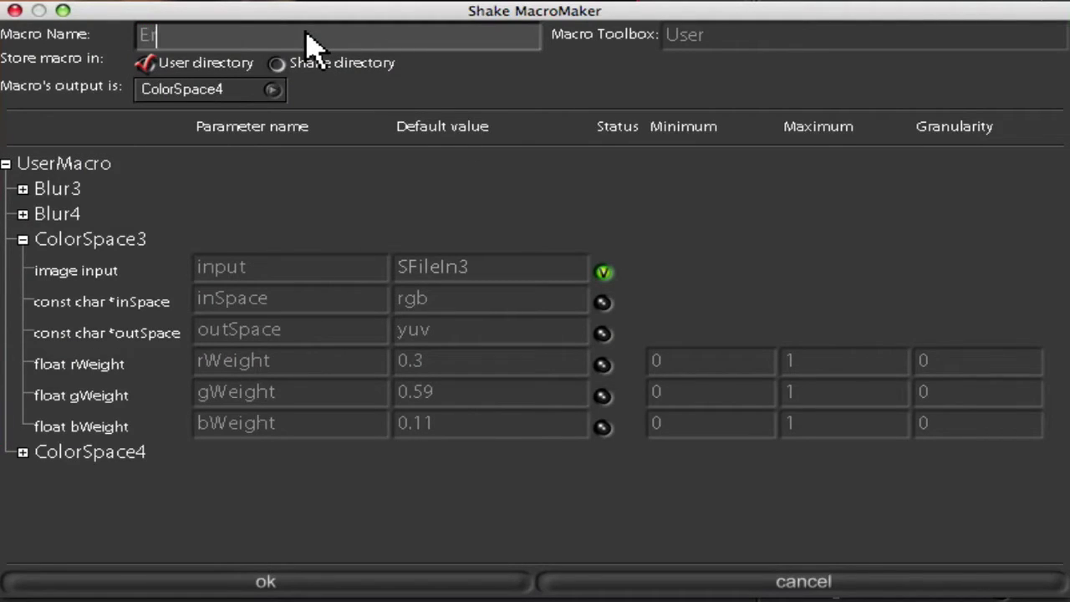
text(icsEdgeBlur)
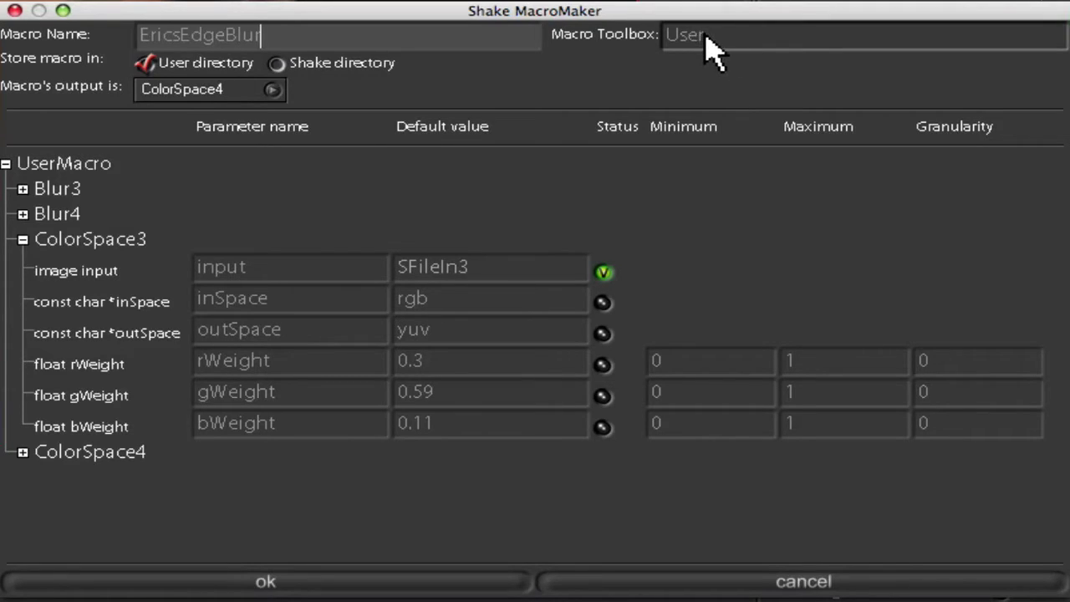
click(709, 36)
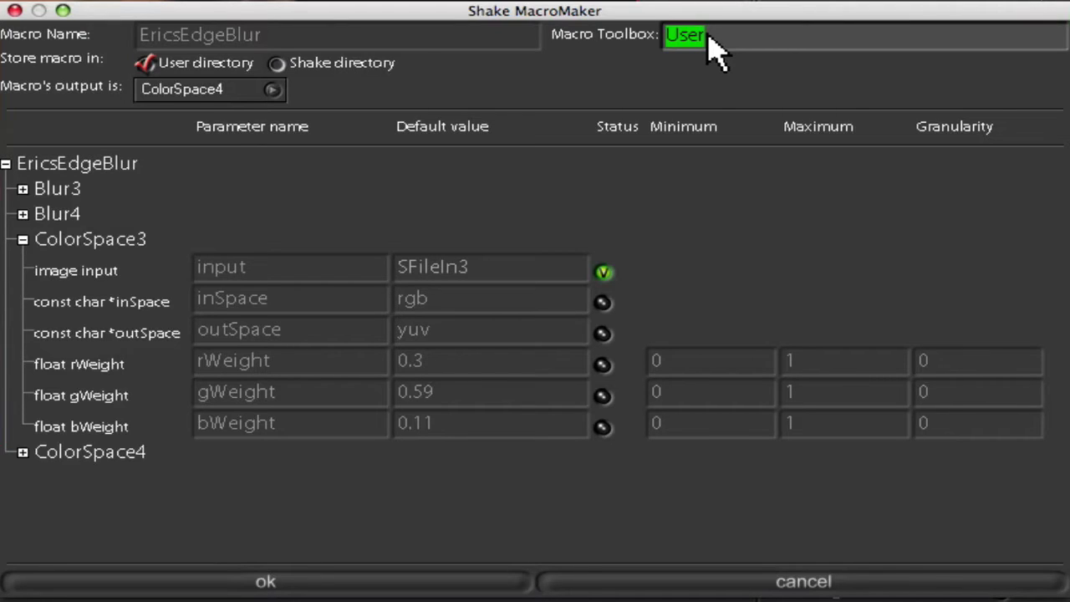
key(BackSpace)
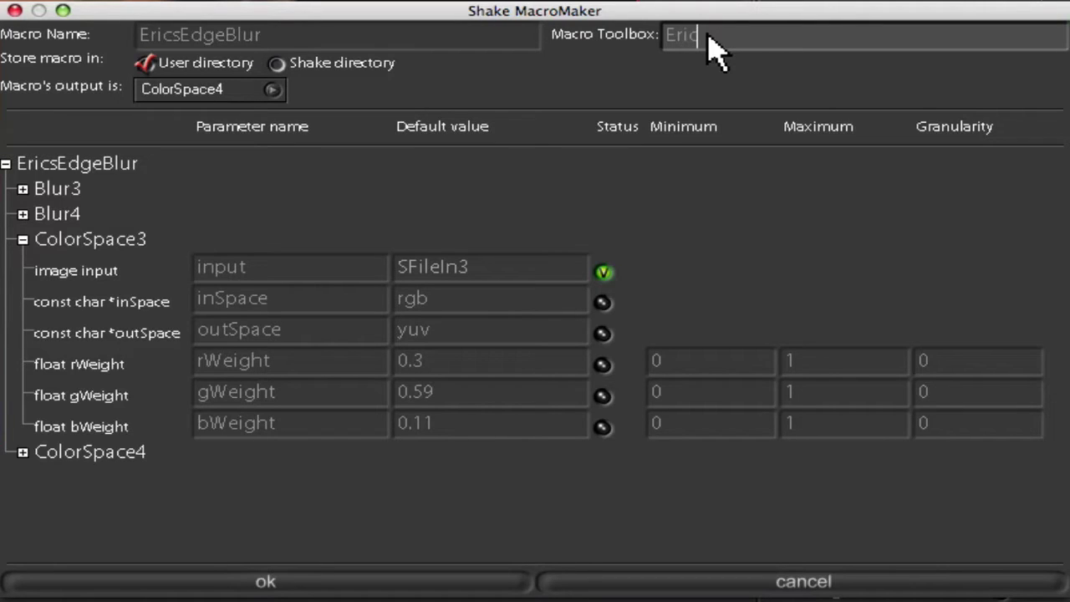
key(Return)
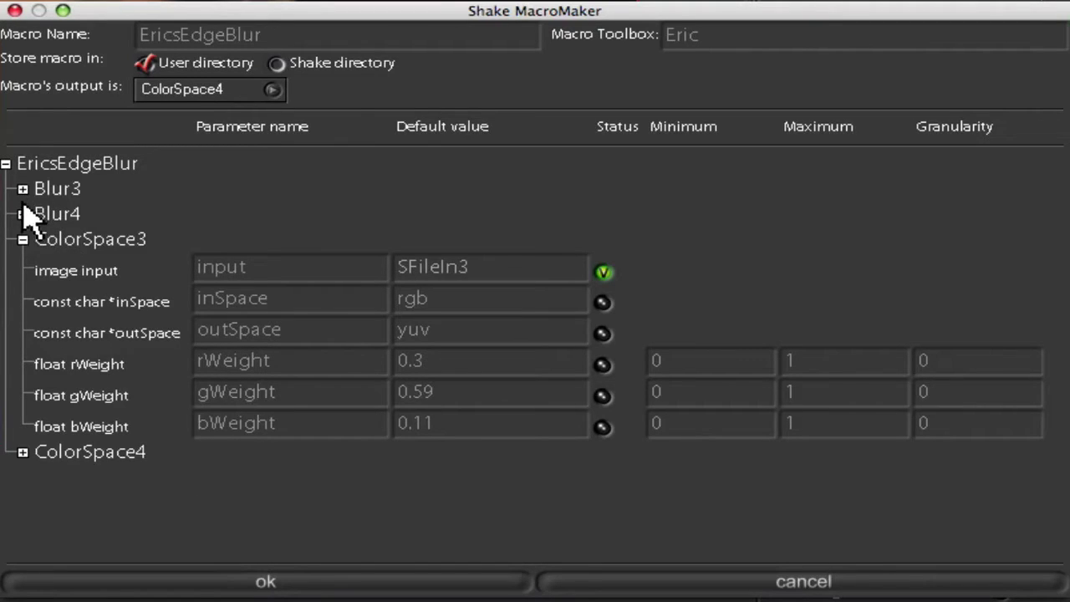
Expand Blur3 in MacroMaker and switch on Status for its xPixels, yPixels and spread
click(24, 452)
scroll(717, 521, down, 4)
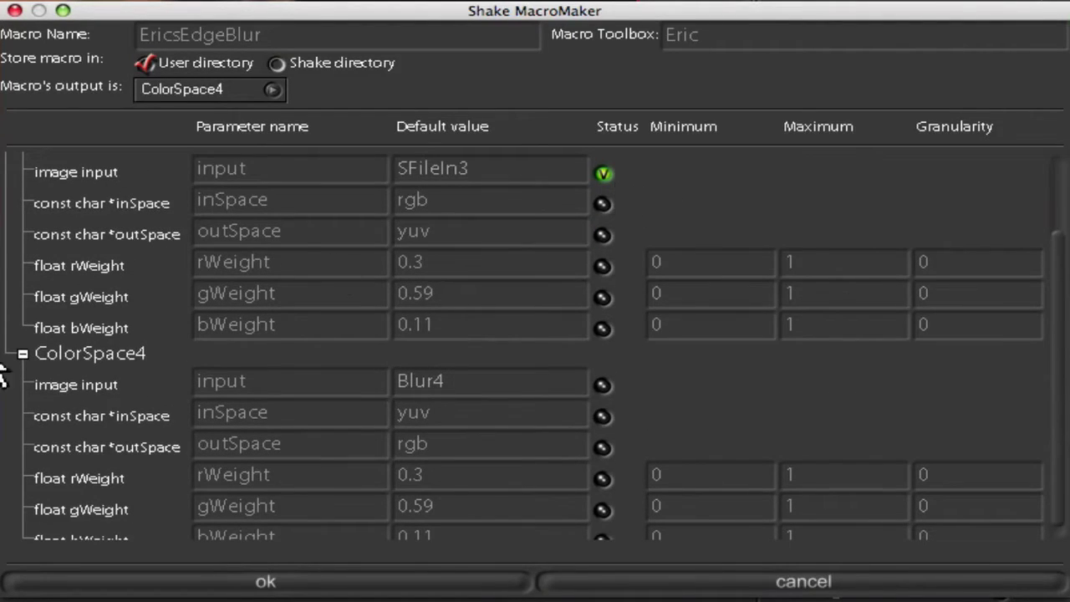
click(23, 355)
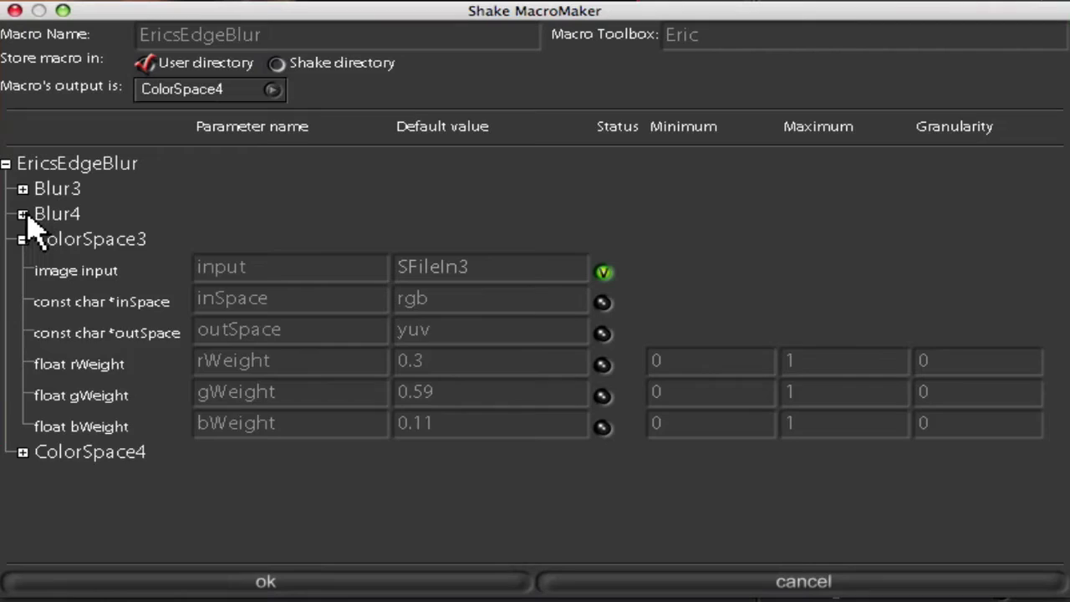
click(23, 215)
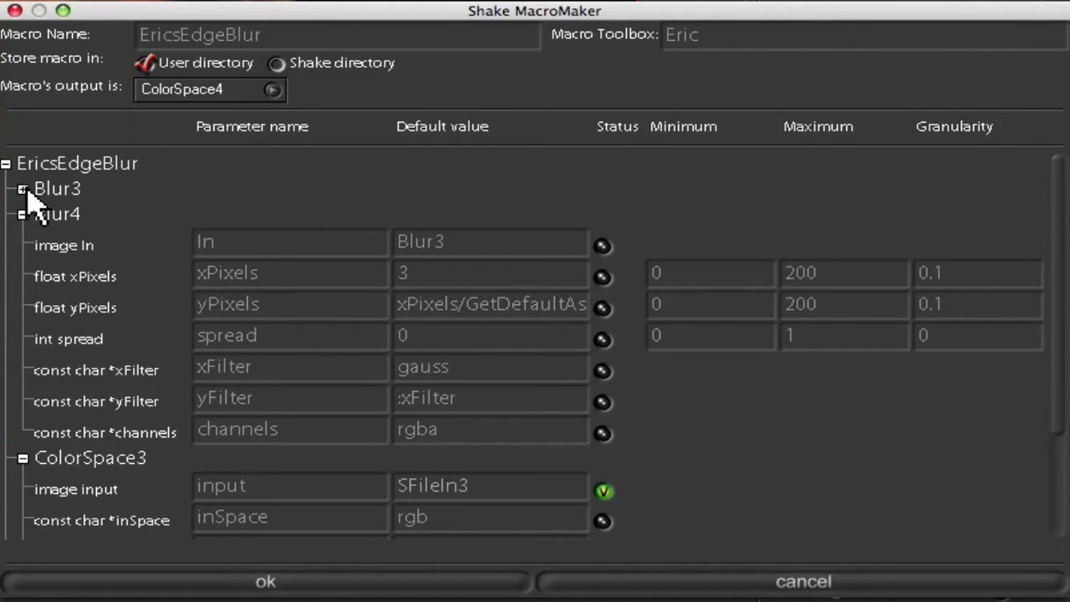
click(22, 190)
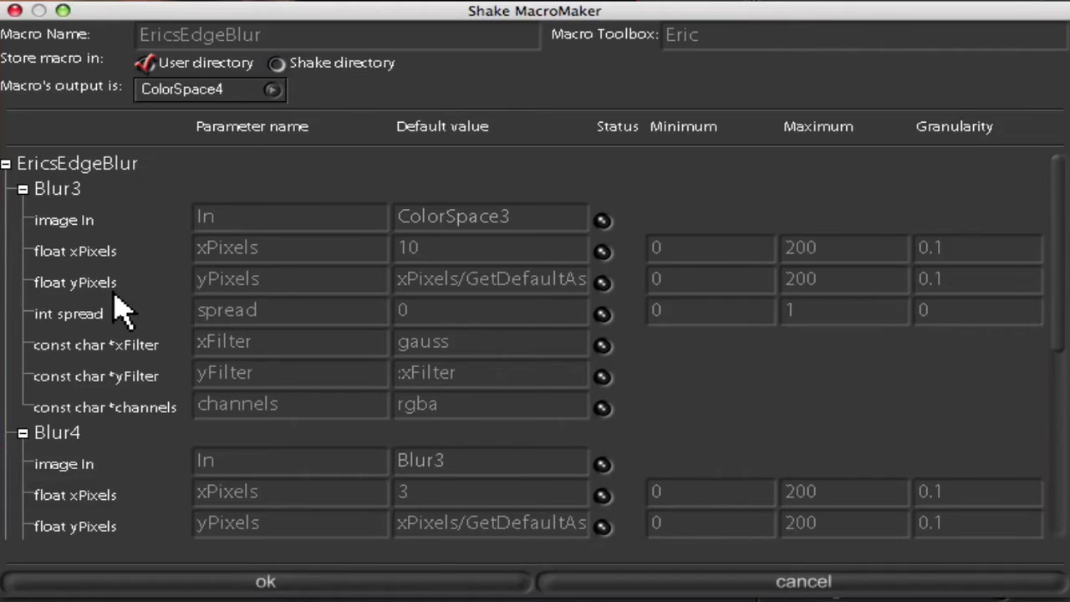
click(603, 252)
click(603, 282)
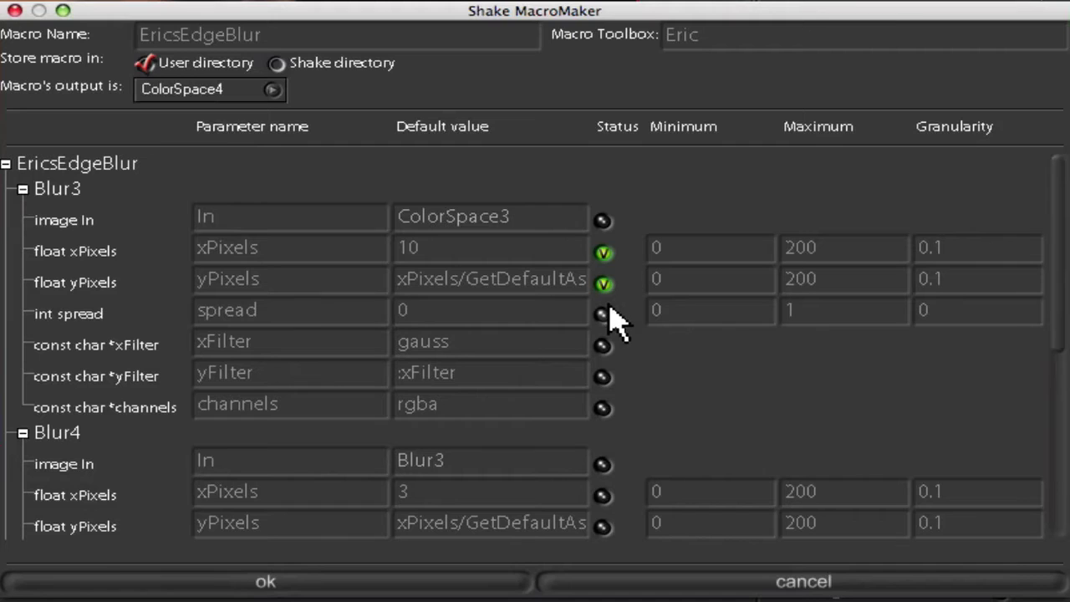
click(603, 314)
scroll(636, 413, down, 1)
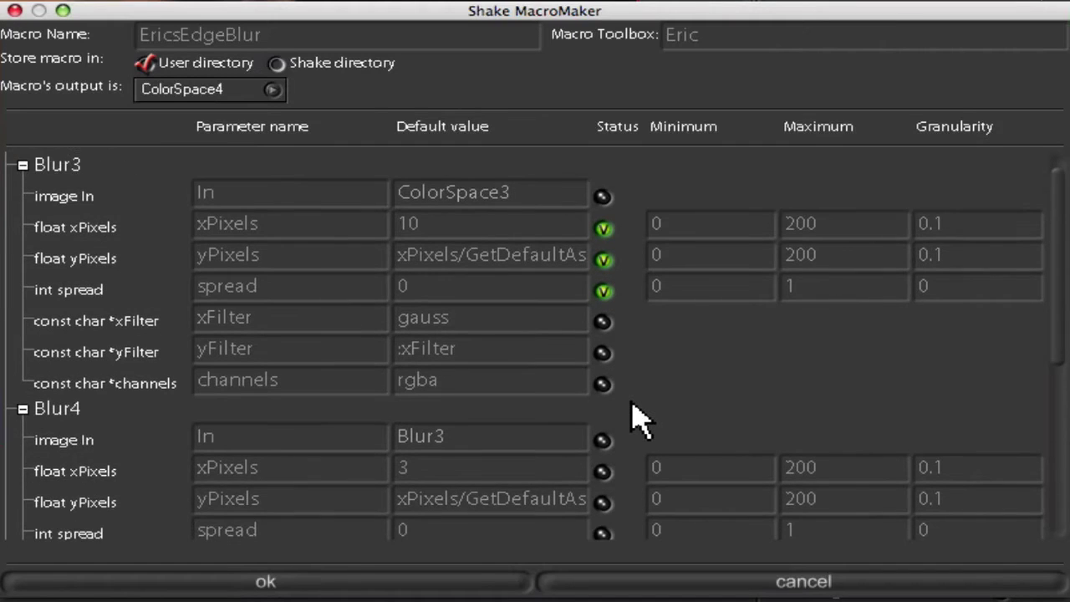
scroll(635, 413, down, 4)
scroll(635, 414, down, 2)
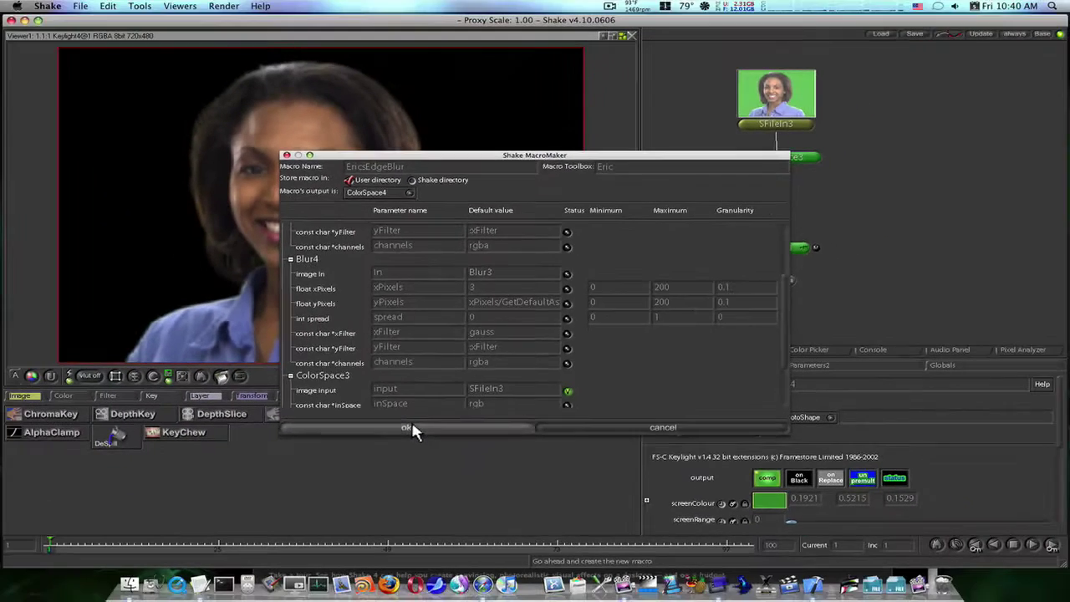
Confirm MacroMaker, check the EricsEdgeBlur button in the Eric toolbox, and select SFileIn3
click(280, 584)
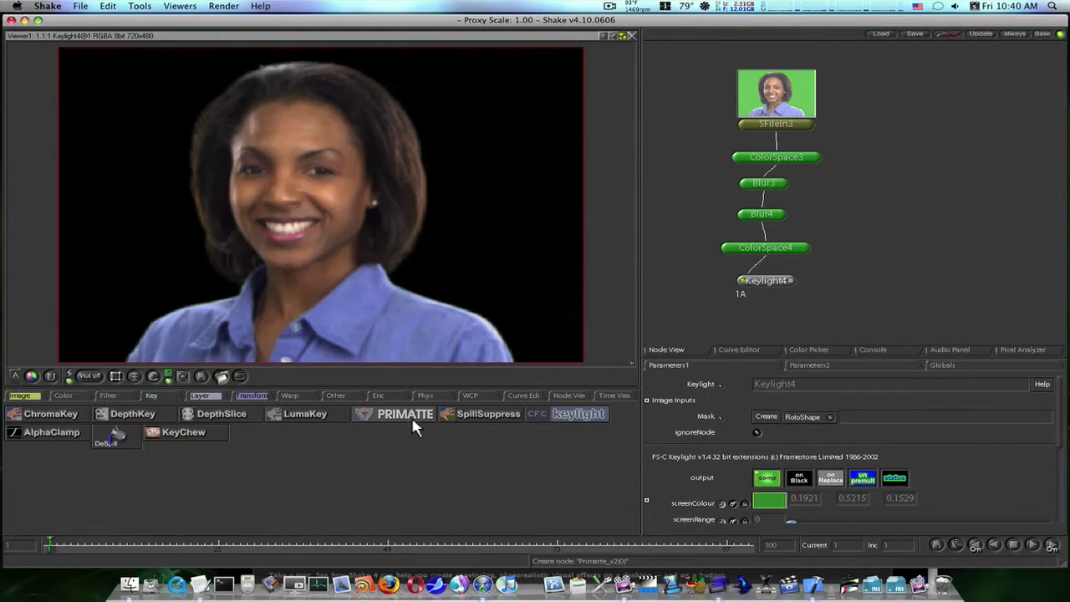
click(378, 396)
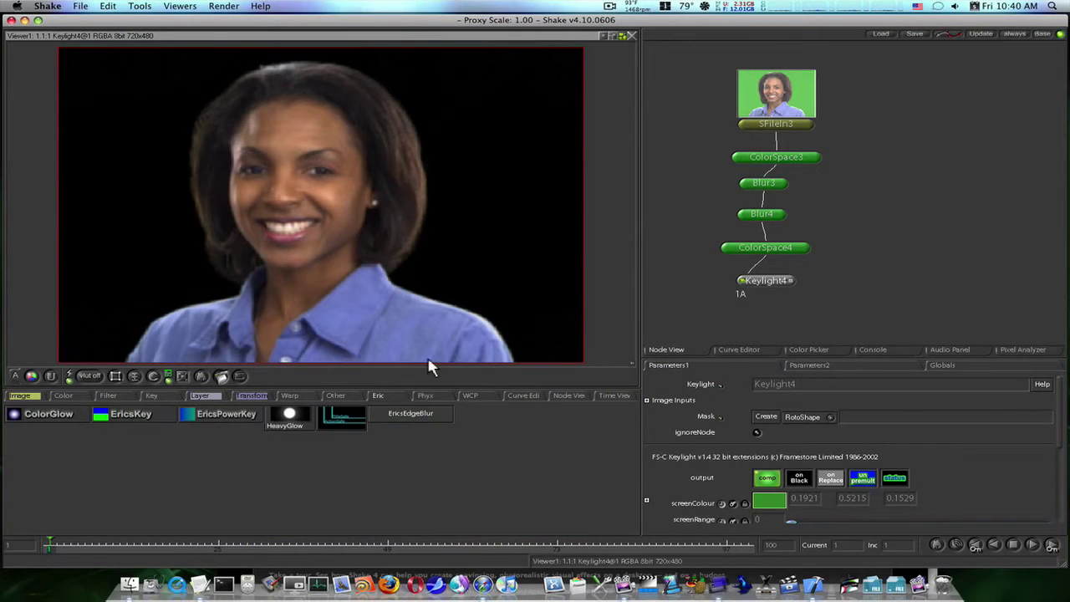
drag(877, 251, 854, 251)
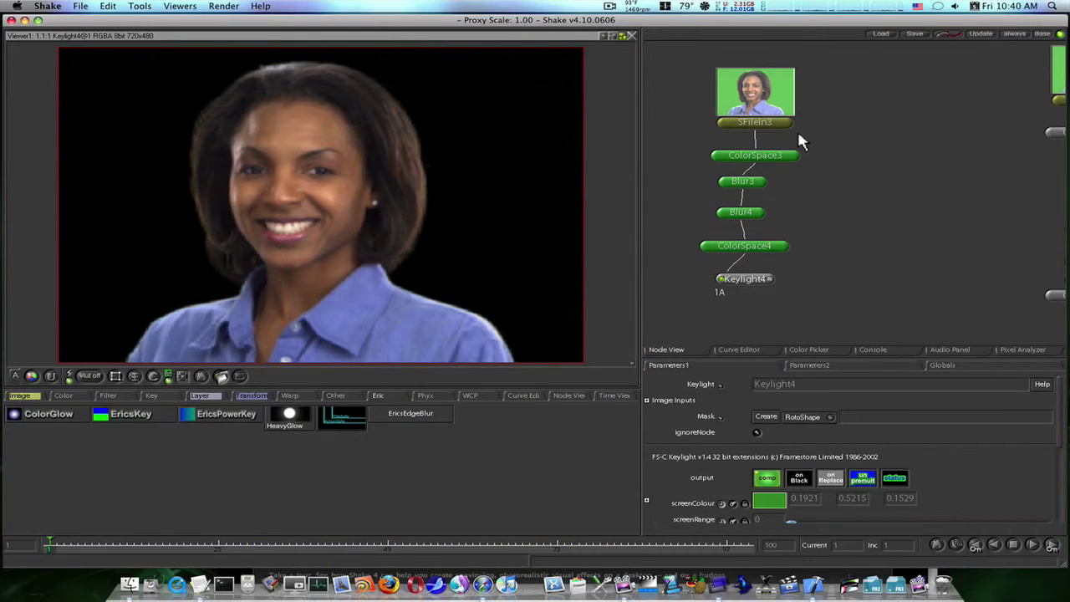
drag(791, 77, 802, 65)
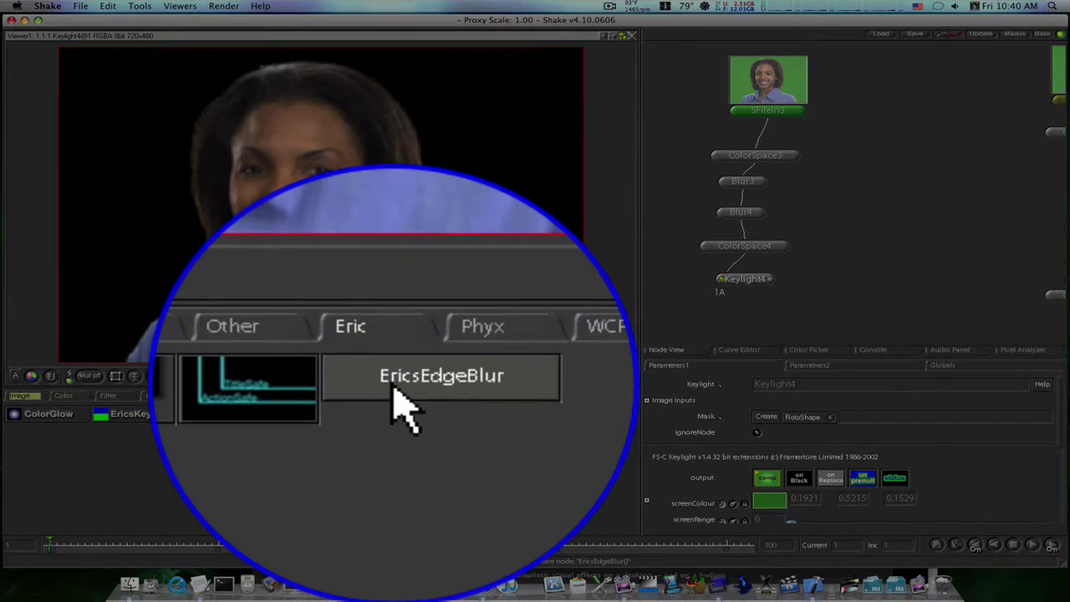
Branch an EricsEdgeBlur1 node off SFileIn3, wire its output into Keylight4, and tidy its position
right_click(399, 417)
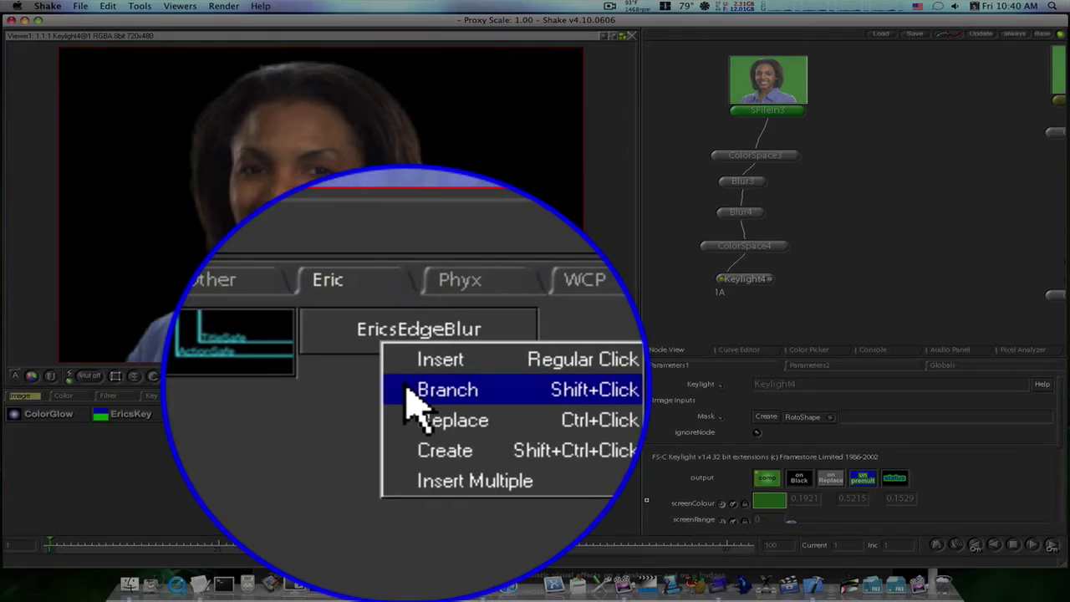
click(410, 393)
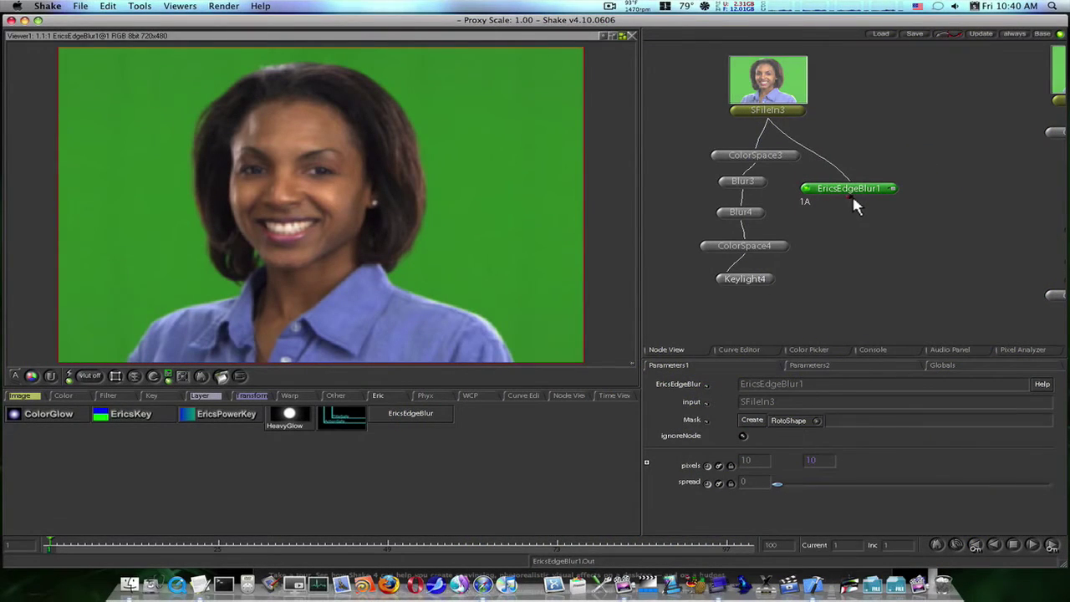
drag(852, 194, 853, 251)
click(719, 278)
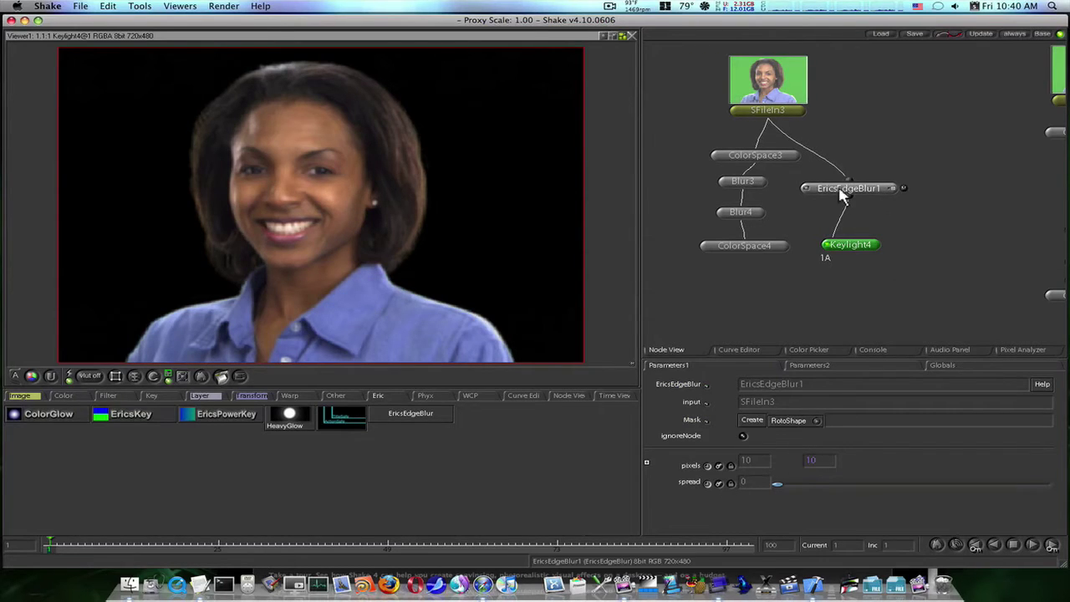
drag(843, 192, 831, 193)
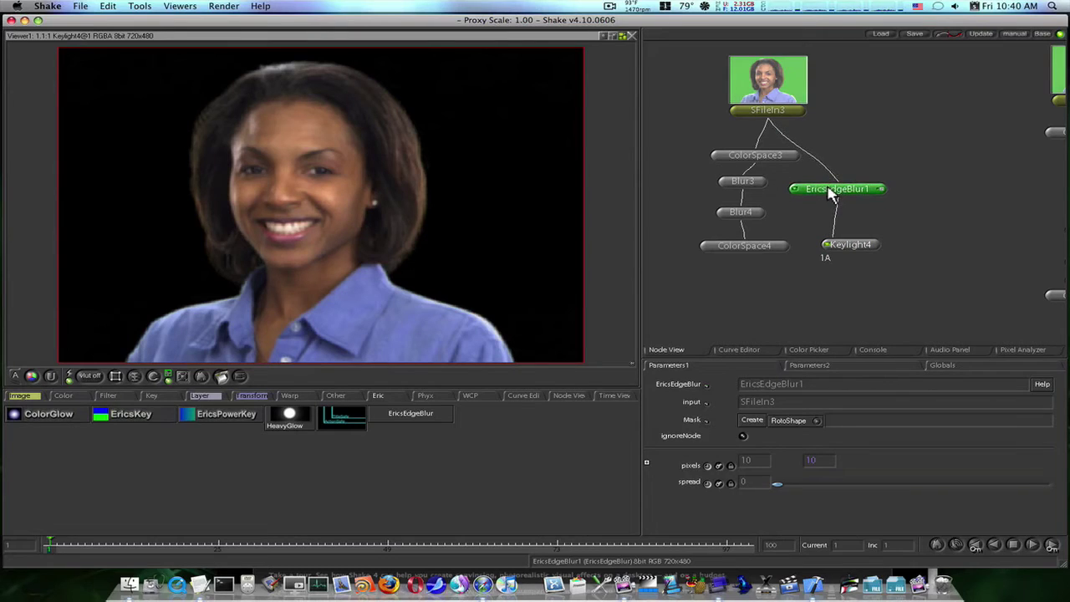
drag(970, 230, 393, 203)
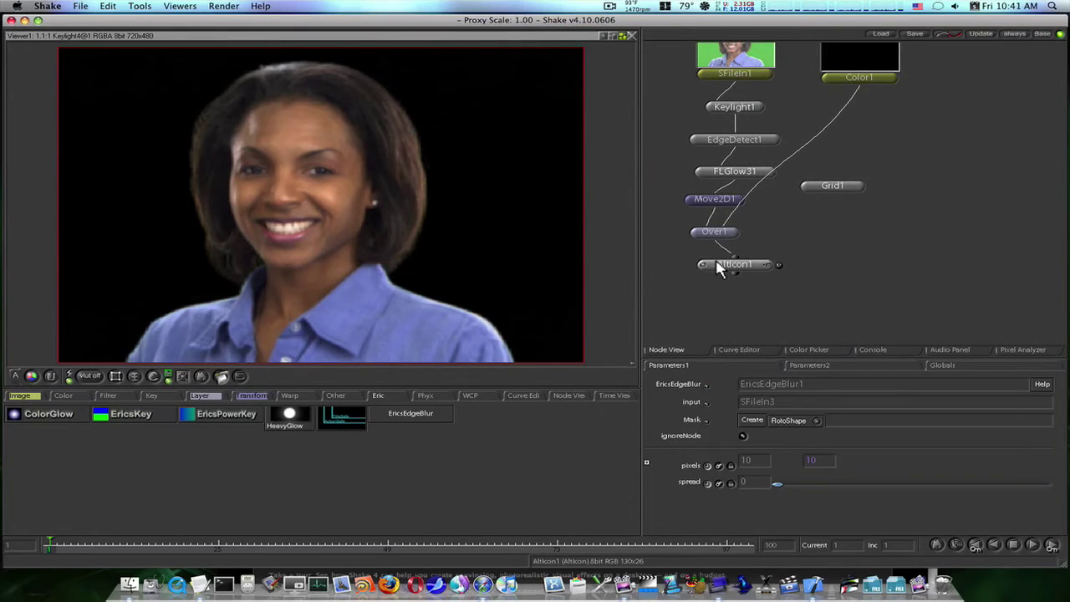
View AltIcon1's output and centre the EricsEdgeBlur icon image in the viewer
click(710, 262)
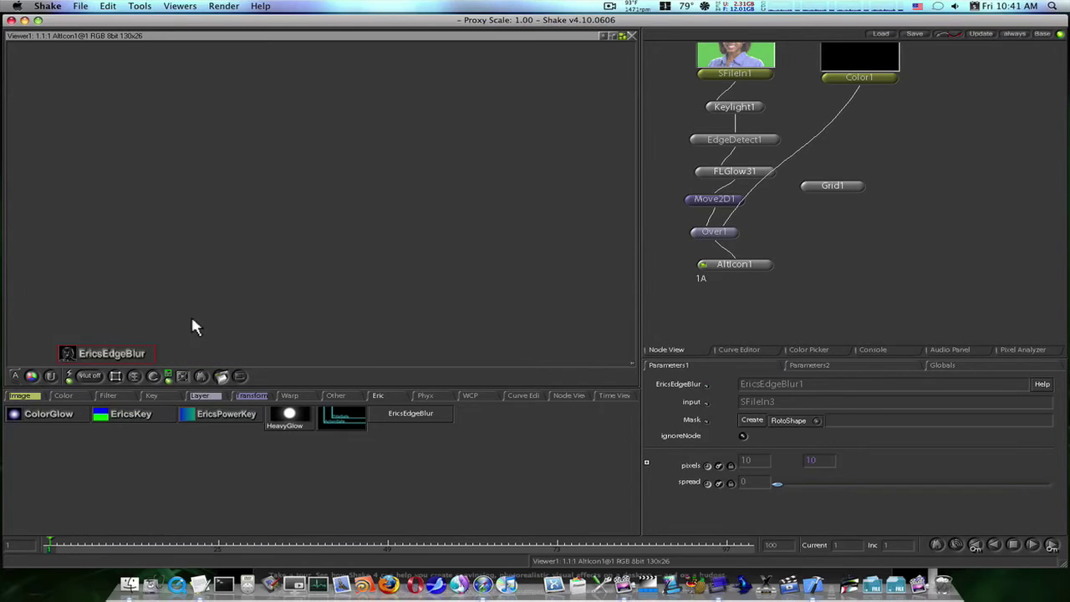
drag(191, 323, 330, 167)
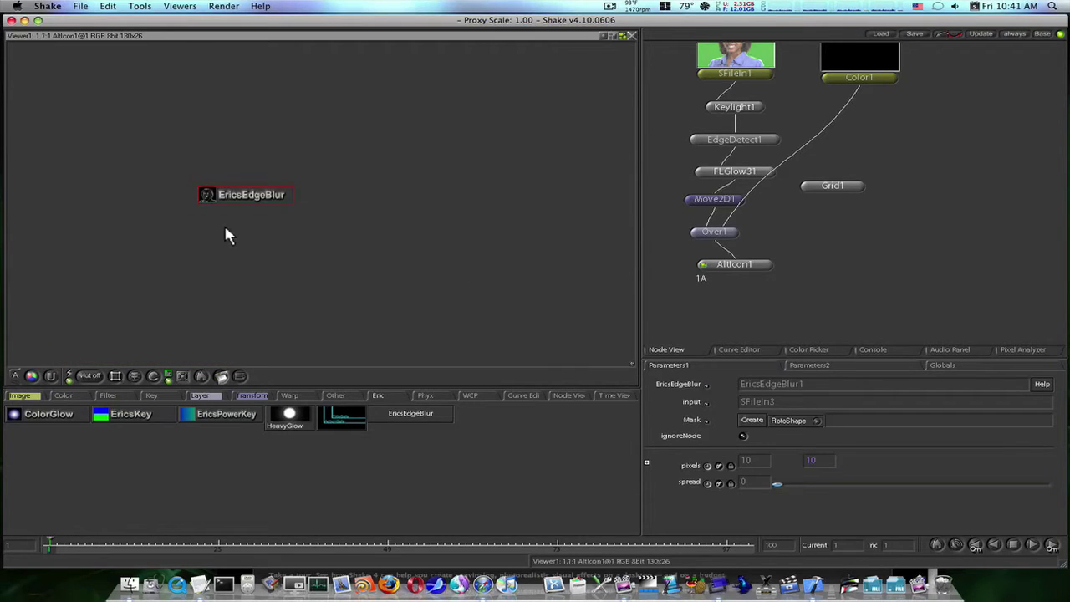
scroll(224, 223, up, 3)
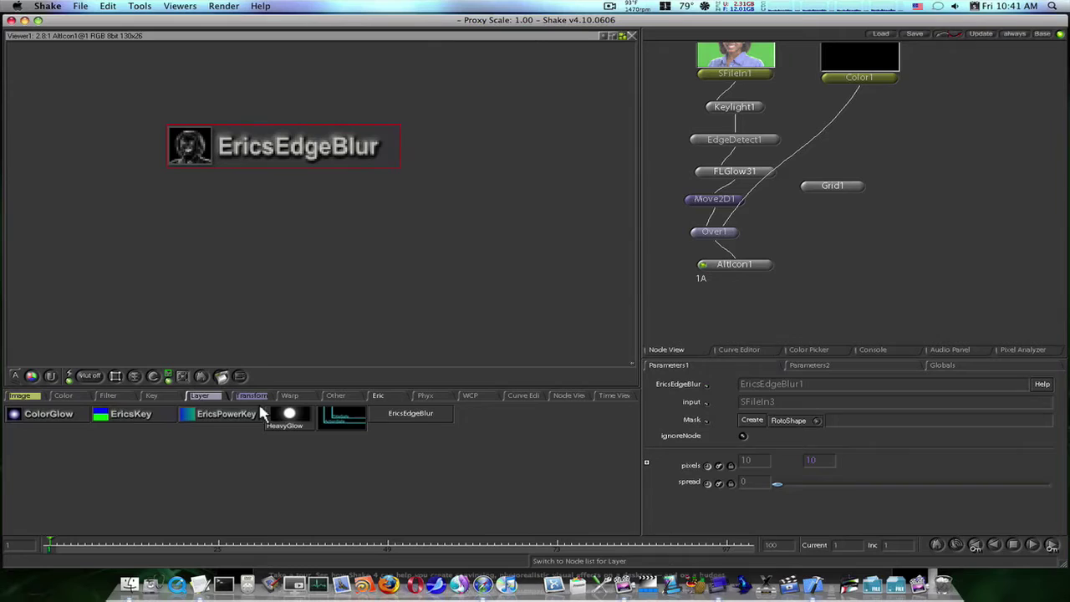
Add and then delete a stray MakeNodeIcon node, re-view AltIcon1's icon and select AltIcon1
click(334, 399)
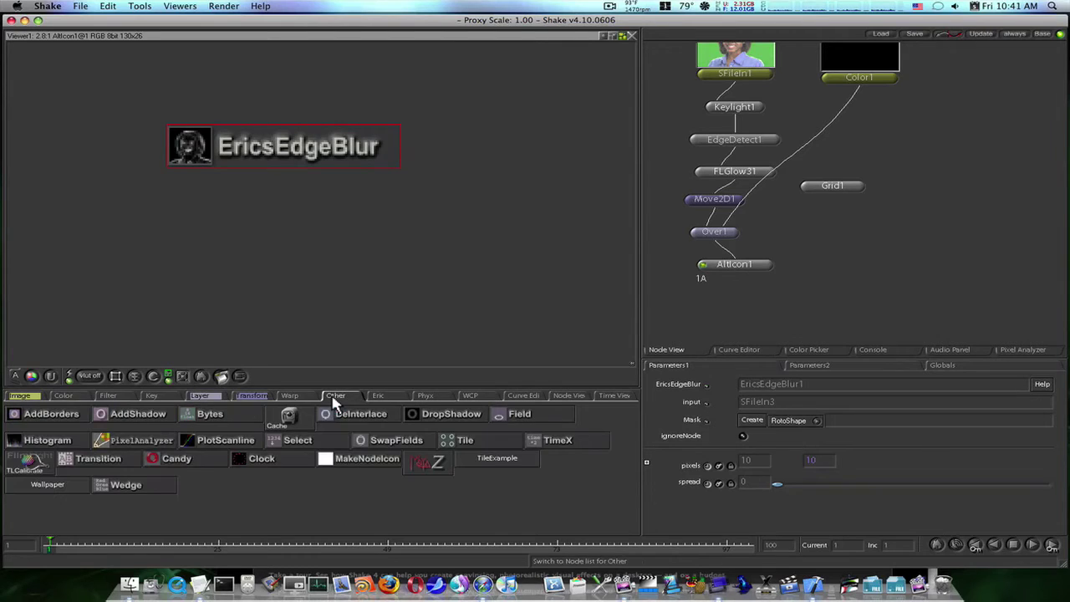
click(345, 466)
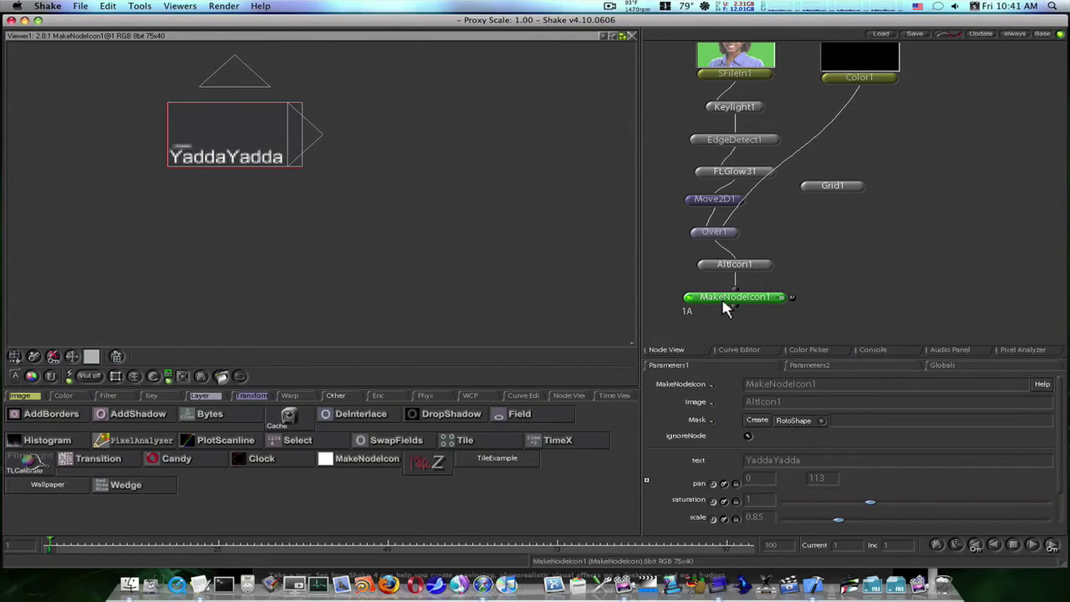
key(Delete)
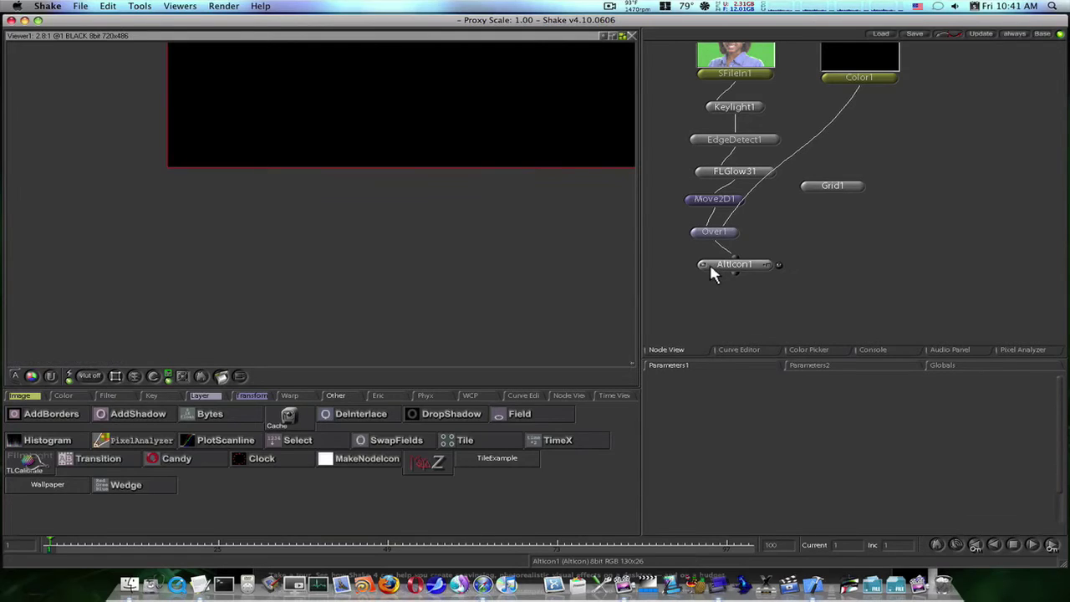
click(710, 266)
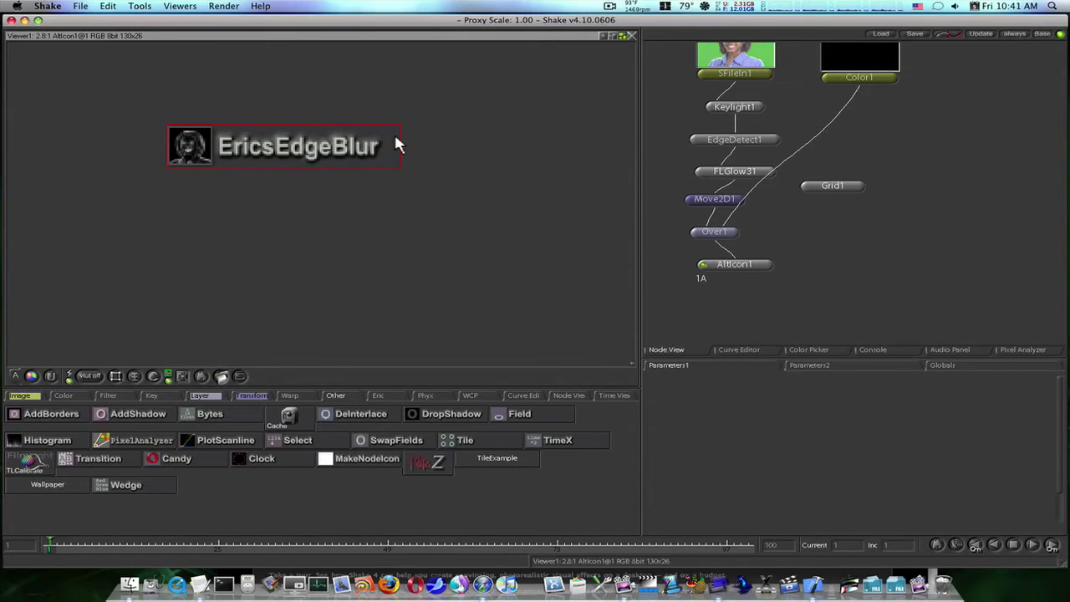
drag(396, 138, 384, 199)
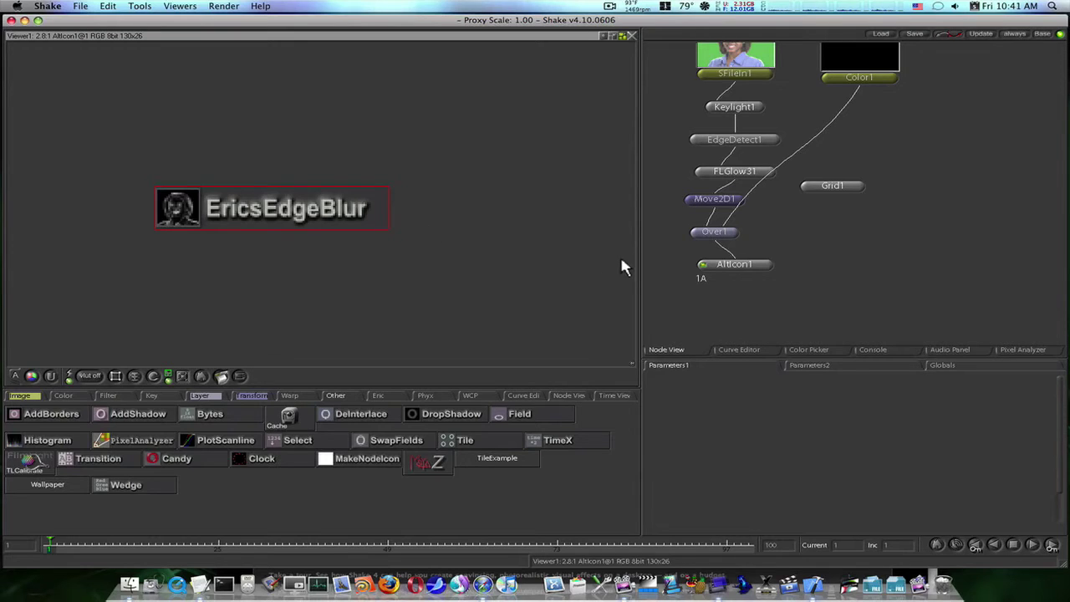
click(733, 266)
Add a FileOut under AltIcon1 writing Eric.EricsEdgeBlur.nri into the nreal/icons folder
click(42, 399)
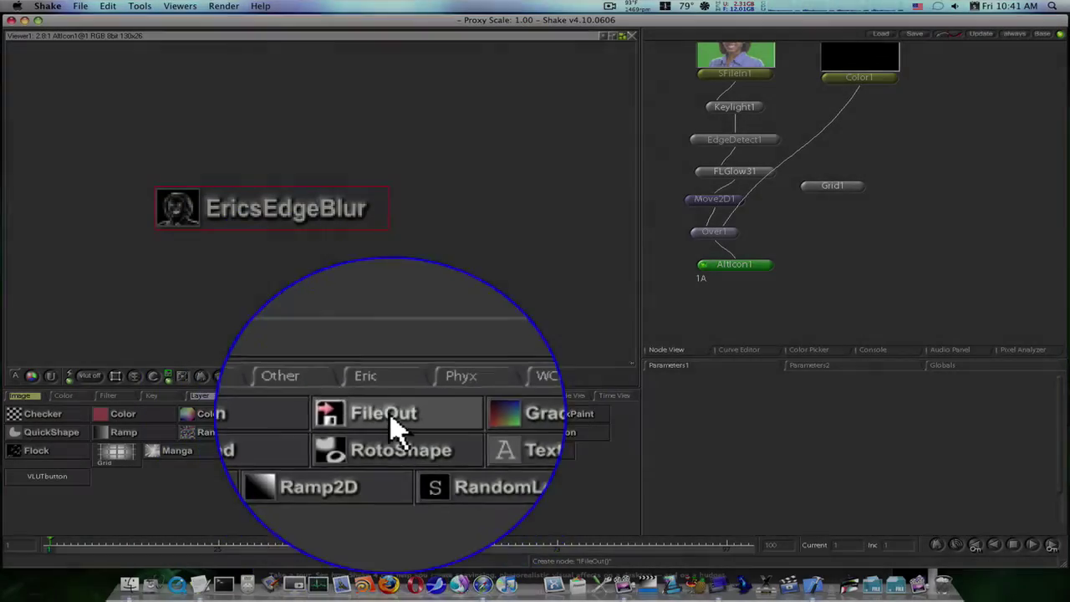
click(391, 419)
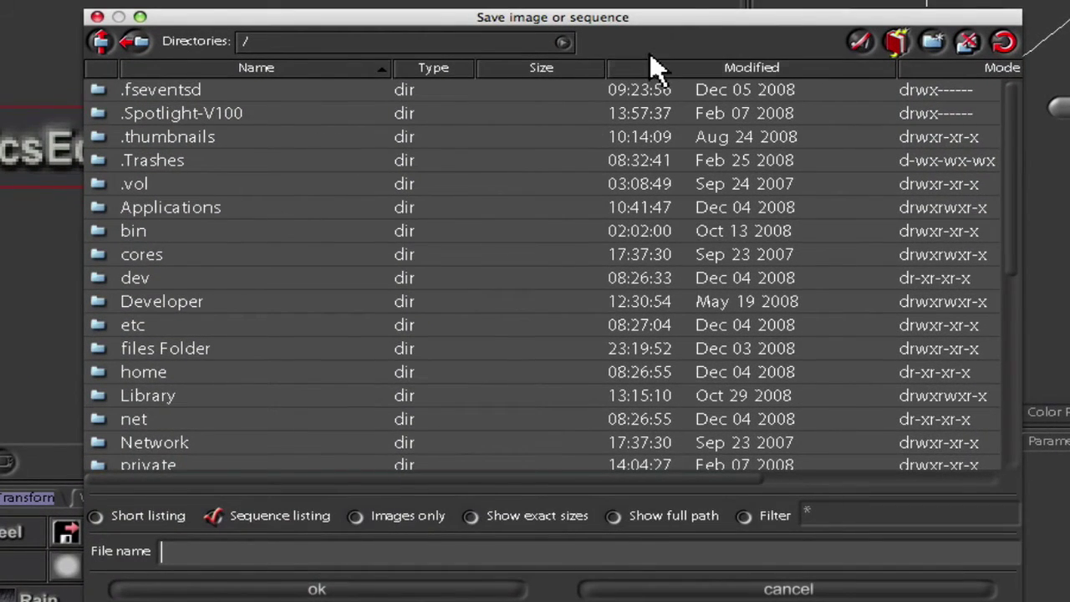
click(561, 42)
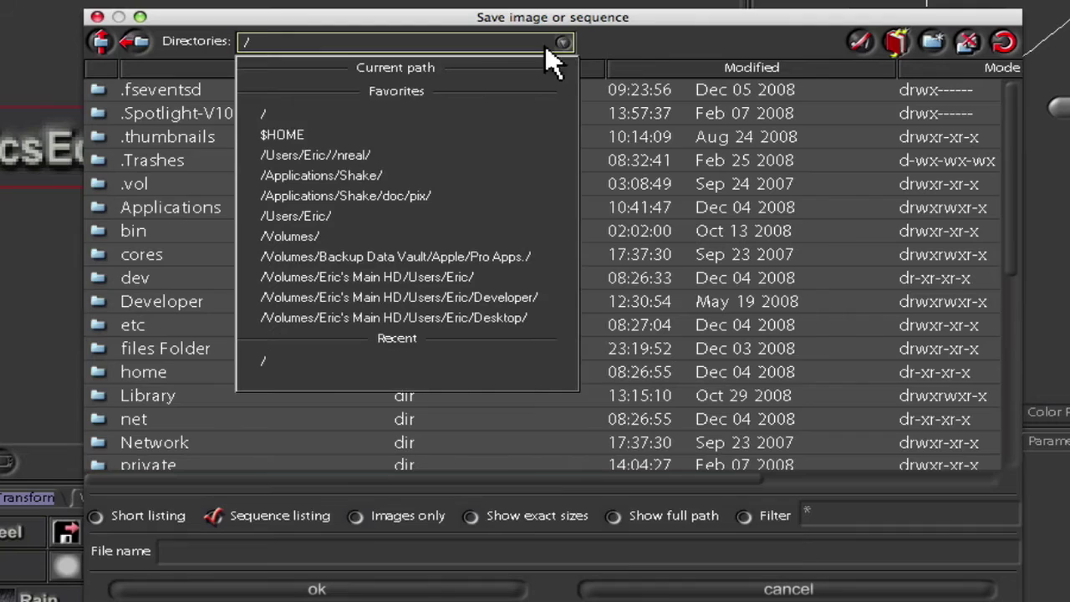
click(451, 157)
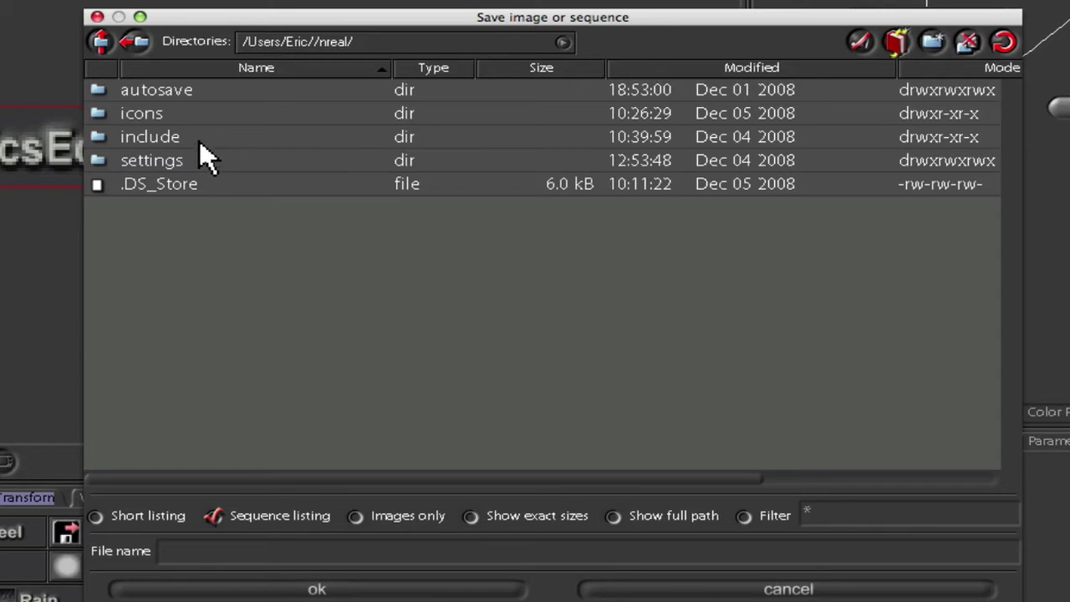
double_click(186, 113)
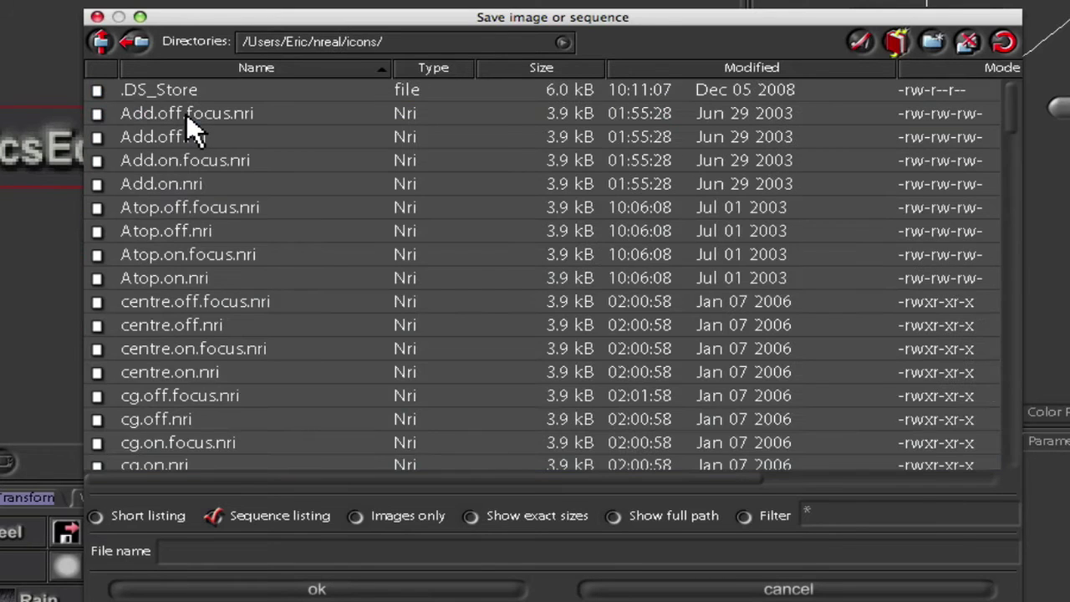
click(203, 554)
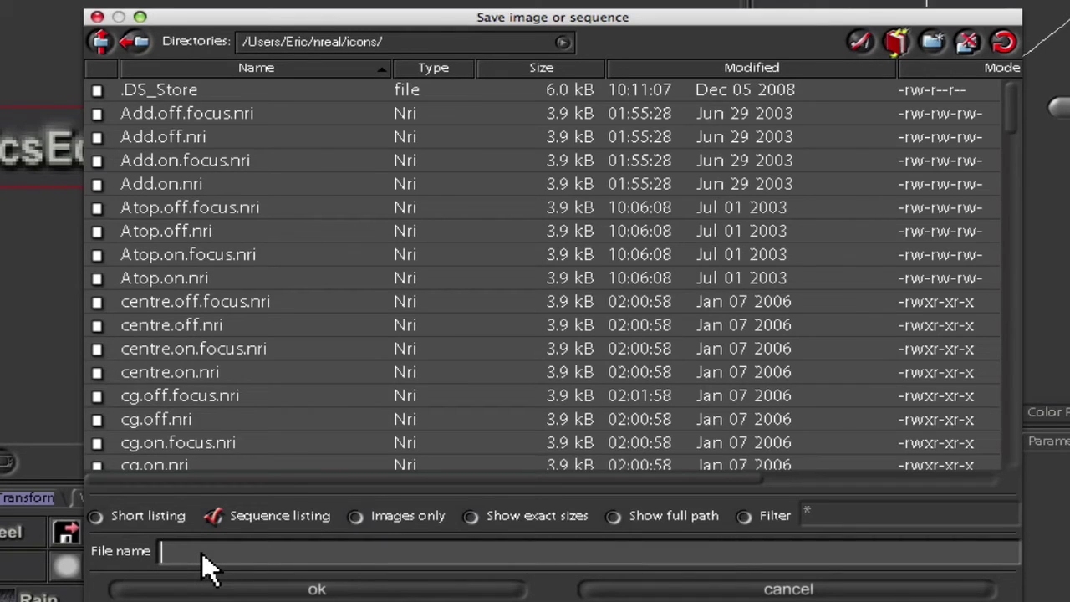
text(Er)
text(ic.EricsEdgeBlur.nri)
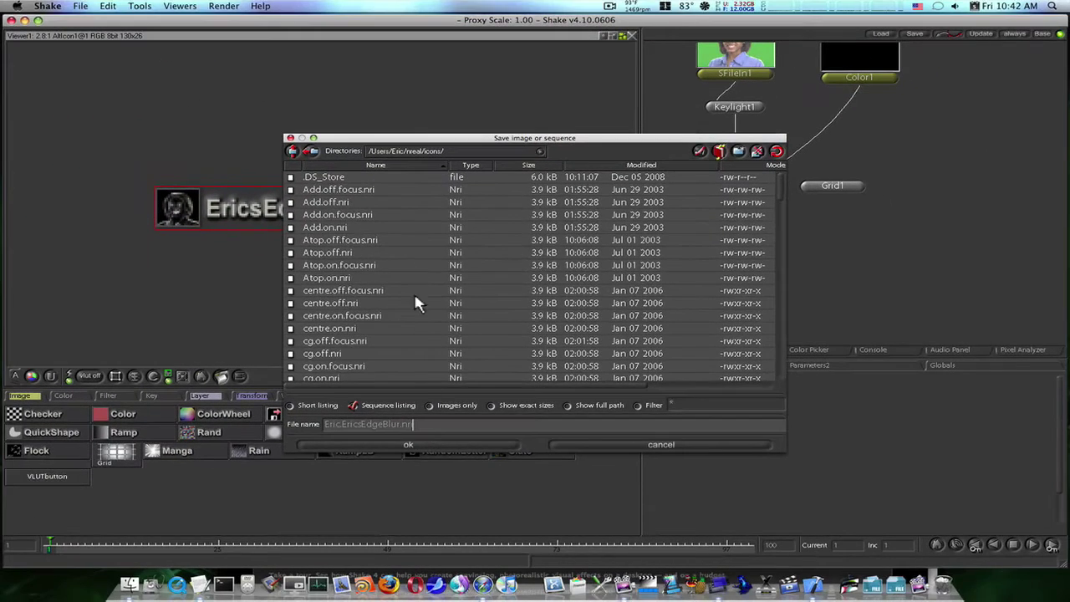
click(389, 443)
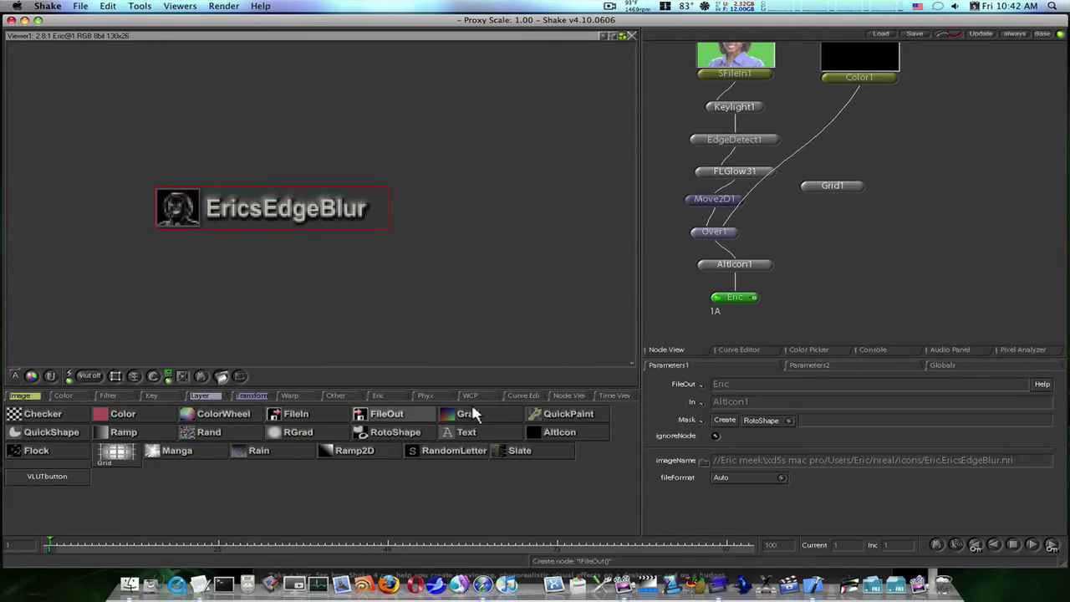
Render the FileOut nodes with Render FileOut Nodes, then close the preview flipbook
click(222, 5)
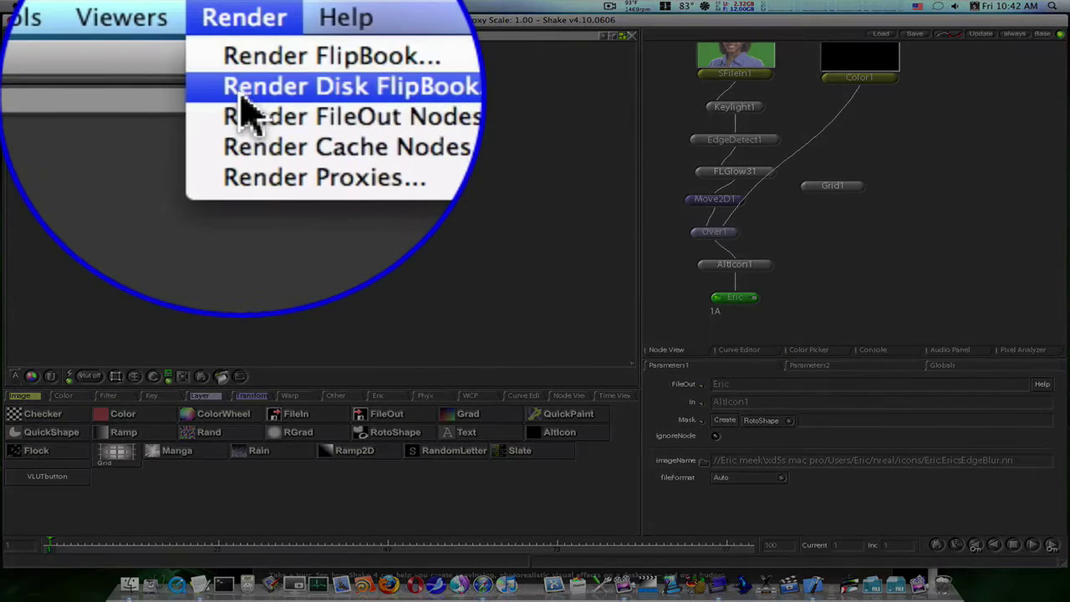
click(225, 43)
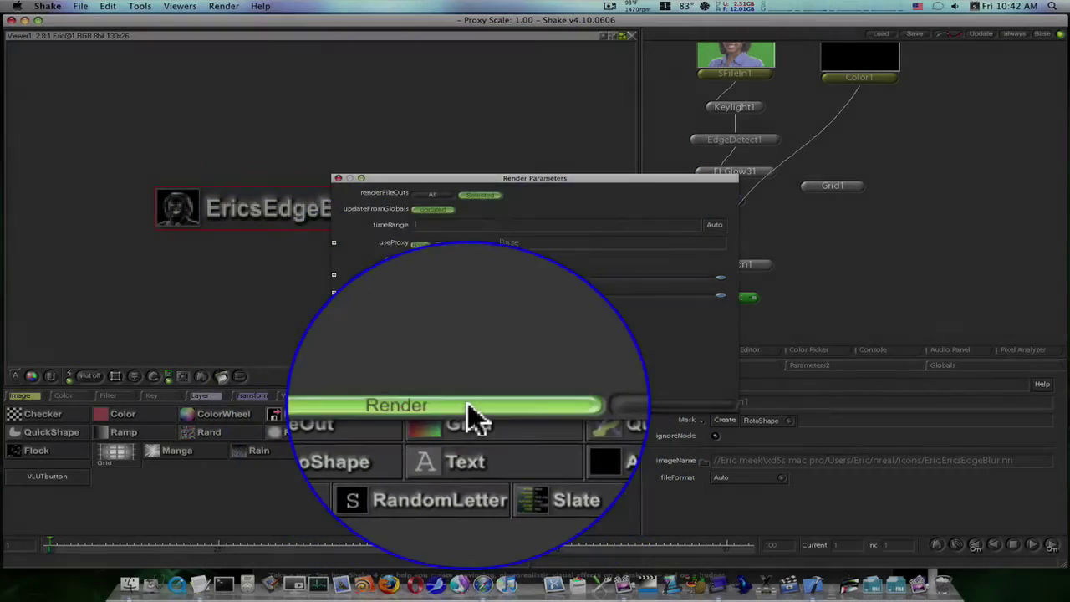
click(468, 408)
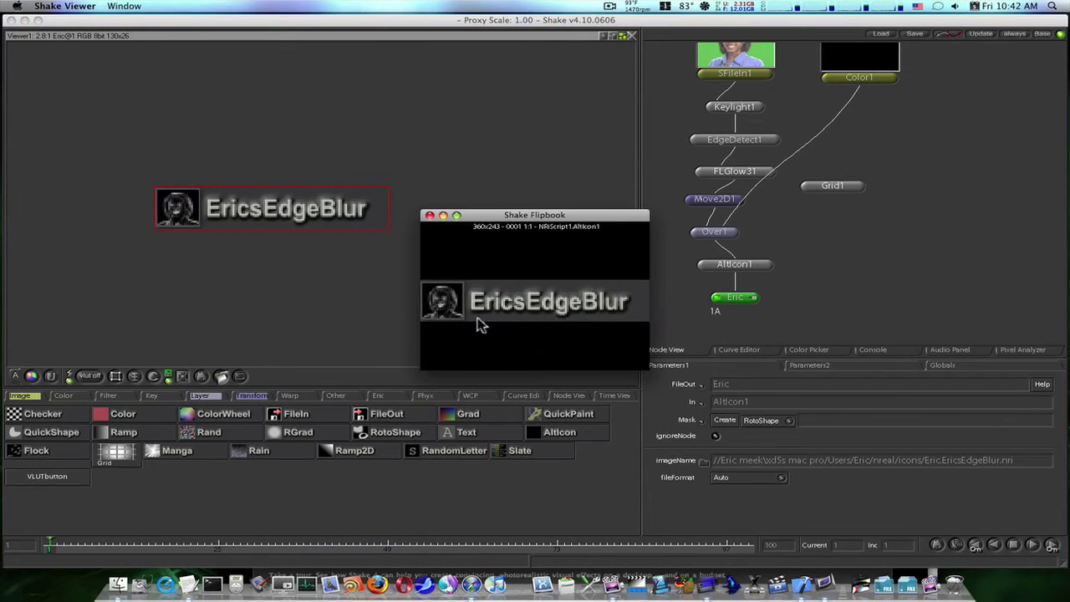
click(429, 216)
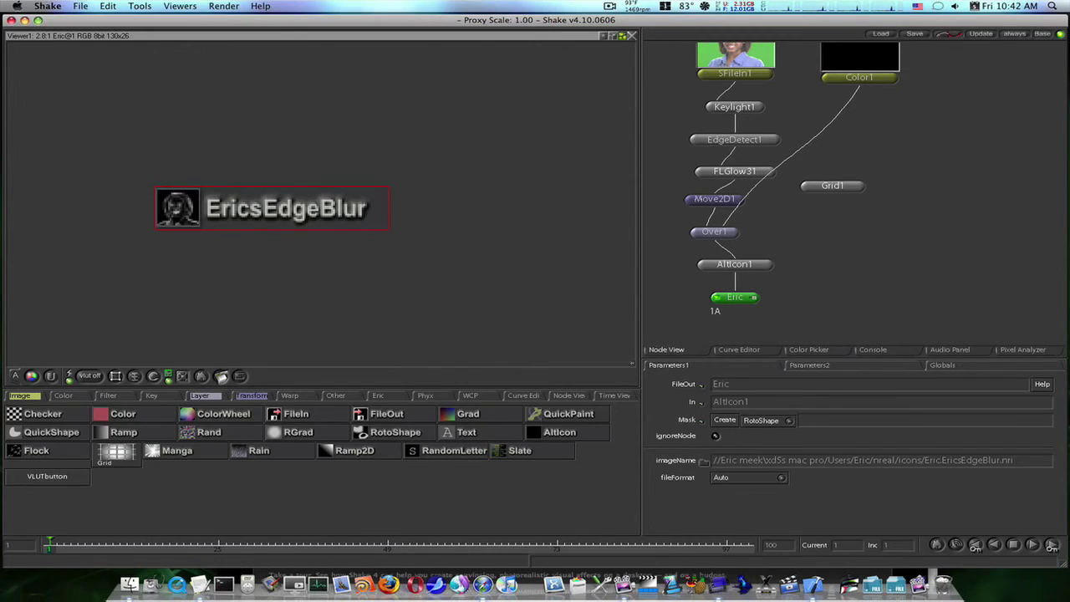
Switch to Finder and browse from the hard drive through Users and home to the nreal folder
key(super+tab)
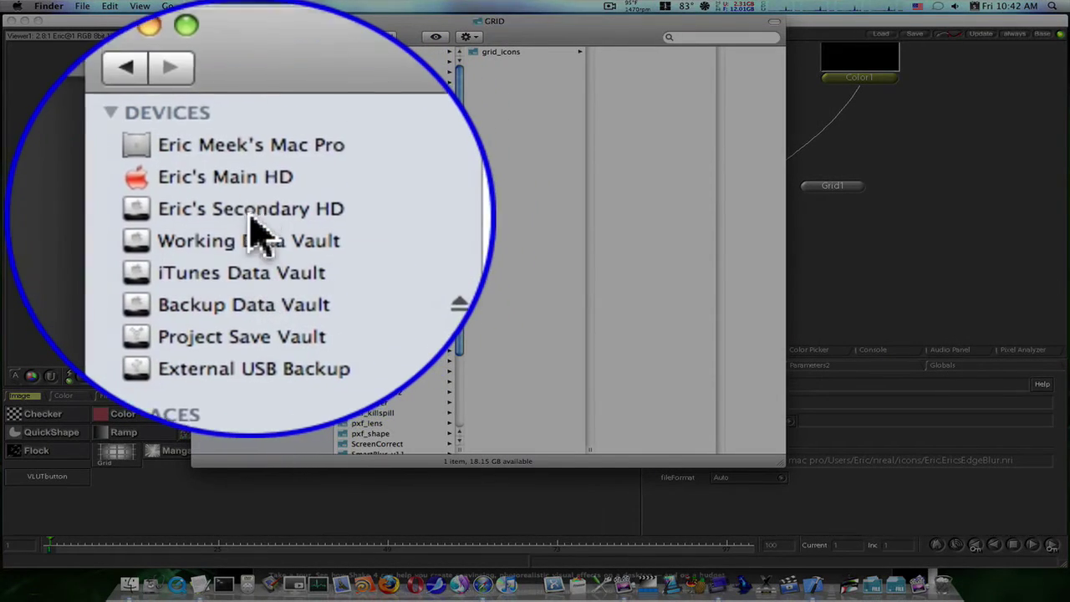
click(249, 212)
click(369, 232)
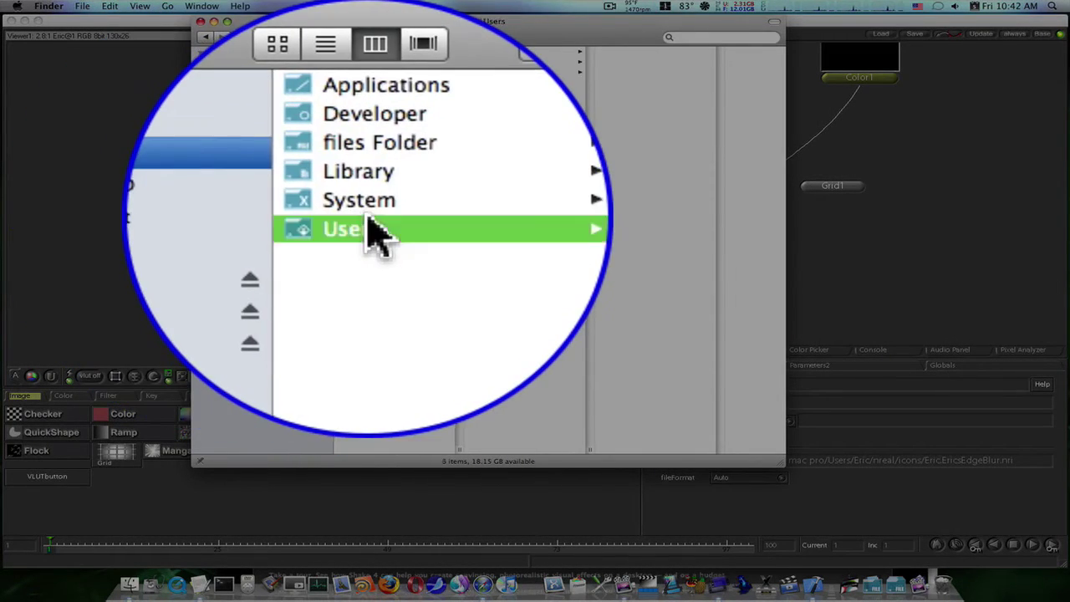
click(496, 144)
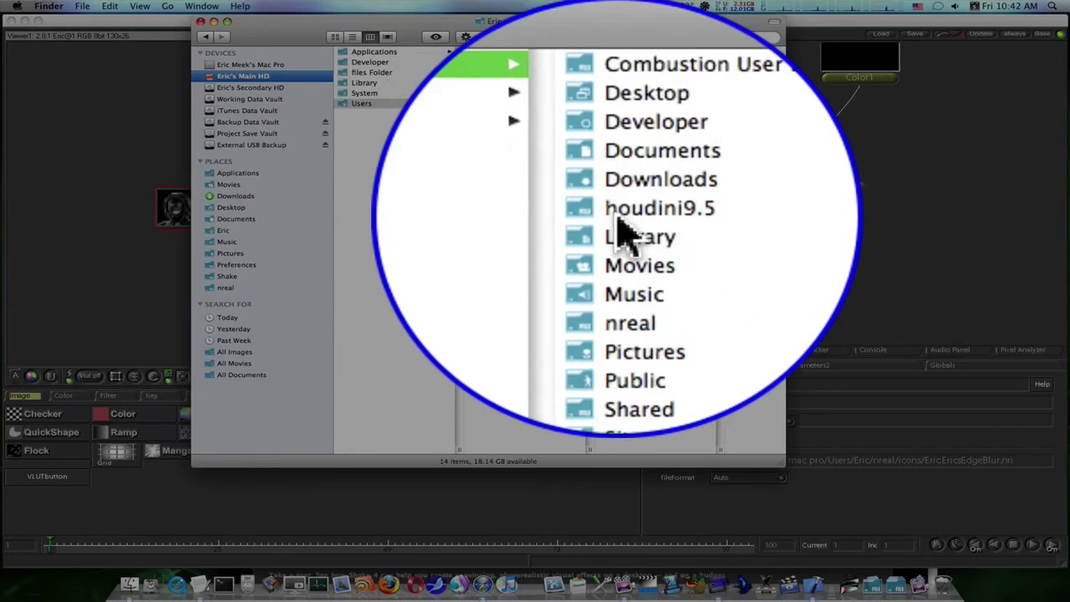
click(625, 225)
drag(602, 105, 418, 234)
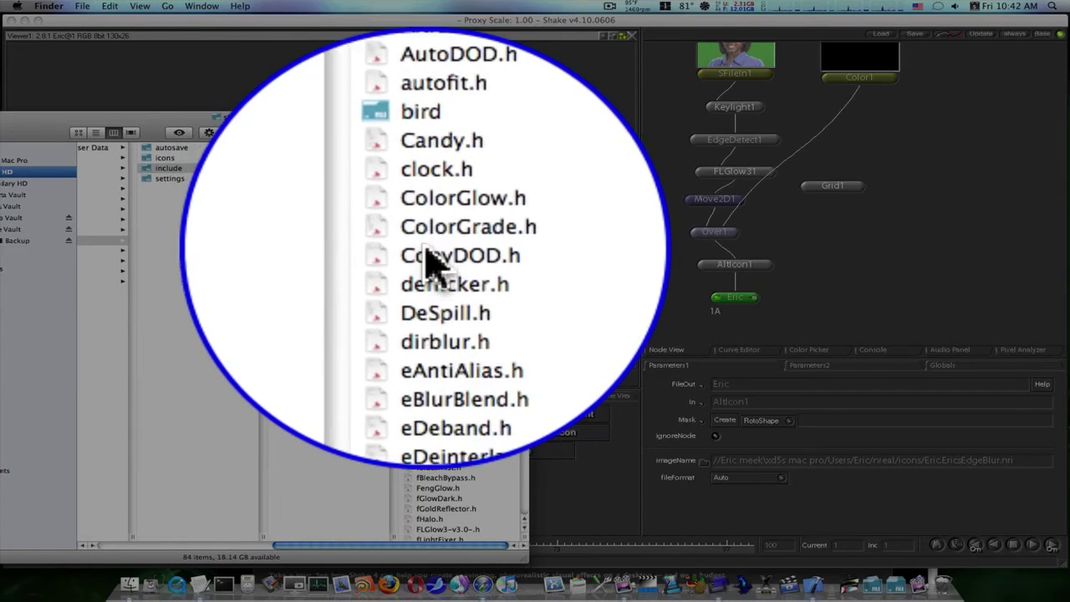
Scroll past EricsEdgeBlur.h in include, open the ui folder and select EricsEdgeBlurUI.h
scroll(431, 263, down, 4)
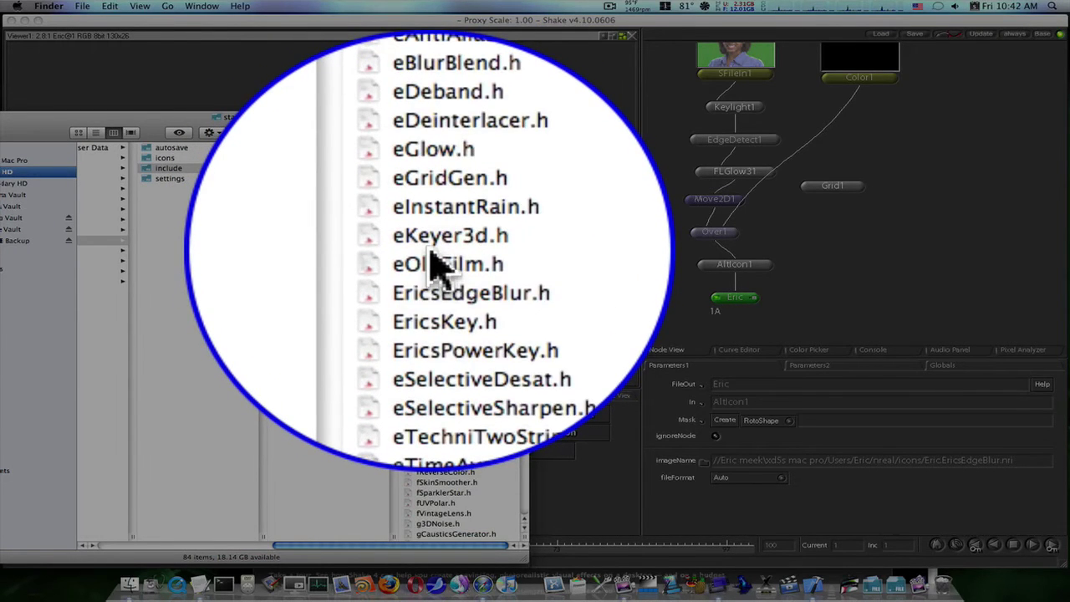
scroll(433, 266, up, 4)
scroll(433, 266, down, 3)
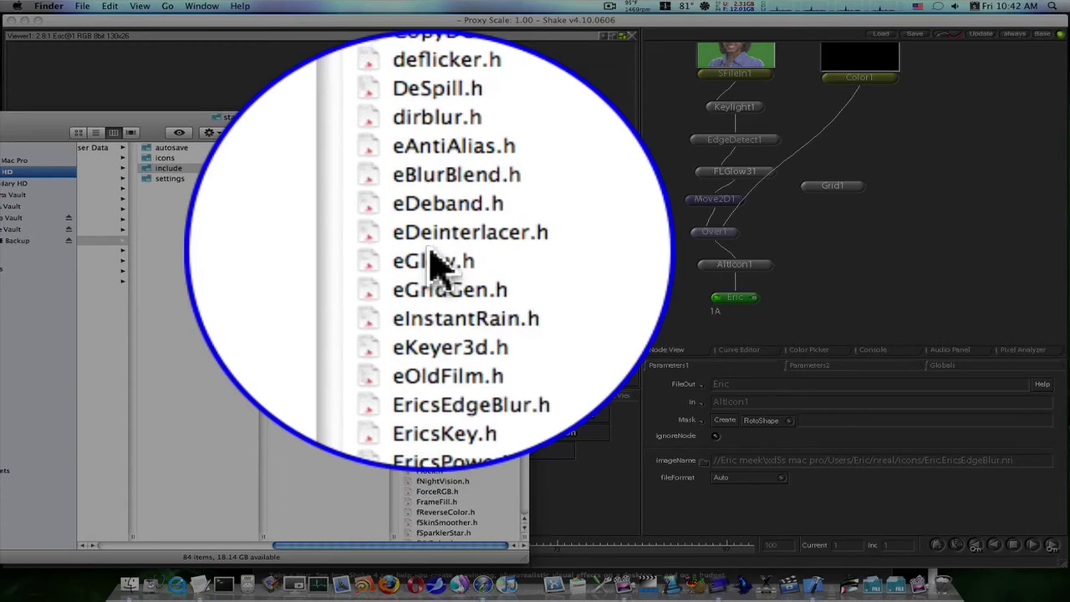
scroll(431, 254, down, 3)
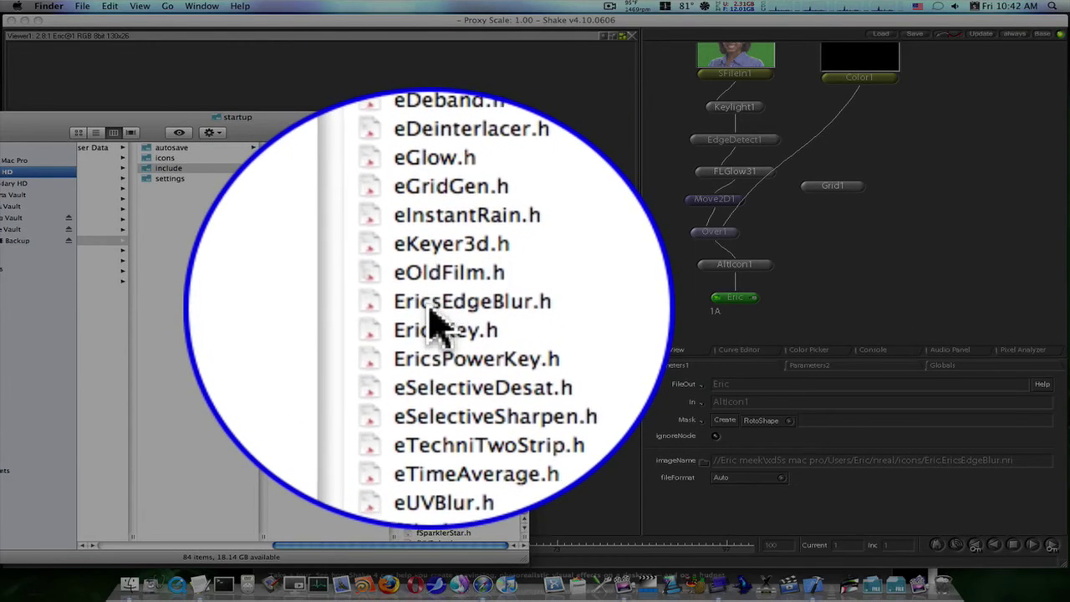
click(437, 305)
scroll(437, 307, down, 10)
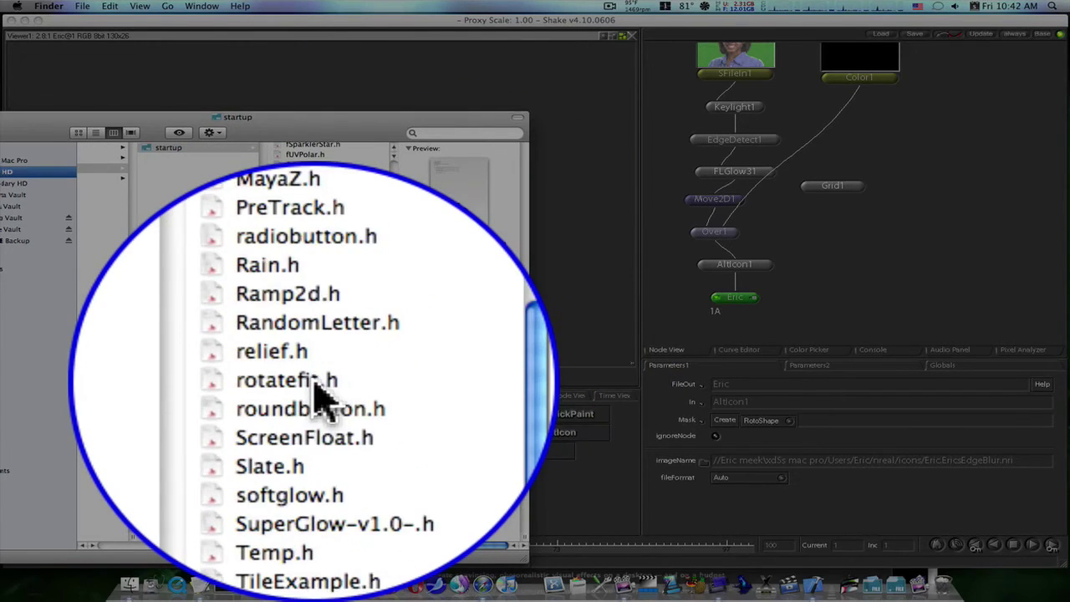
click(297, 406)
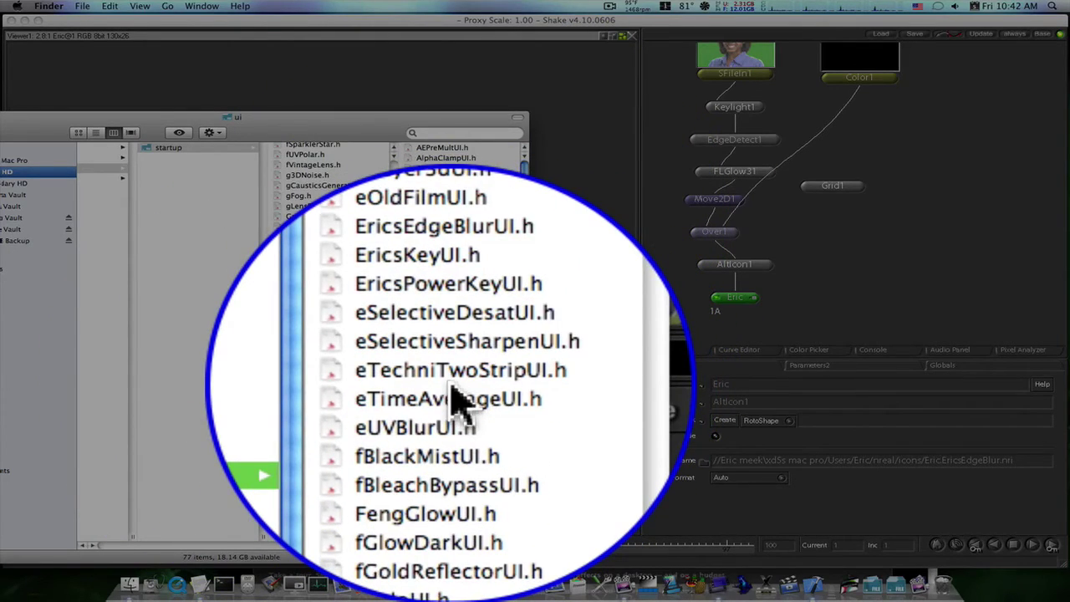
scroll(447, 384, up, 3)
click(443, 383)
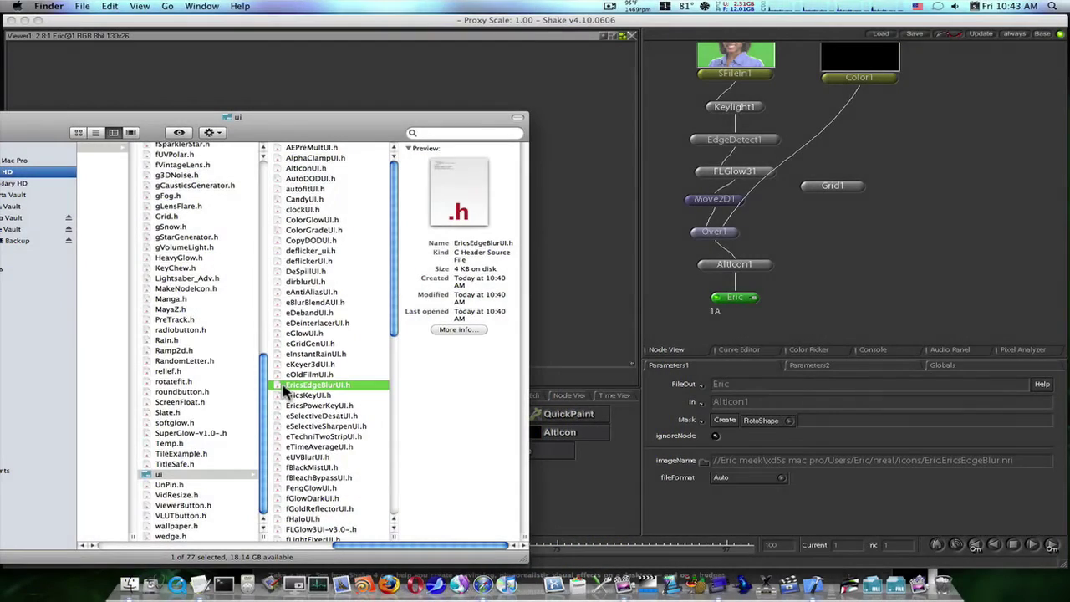
double_click(280, 386)
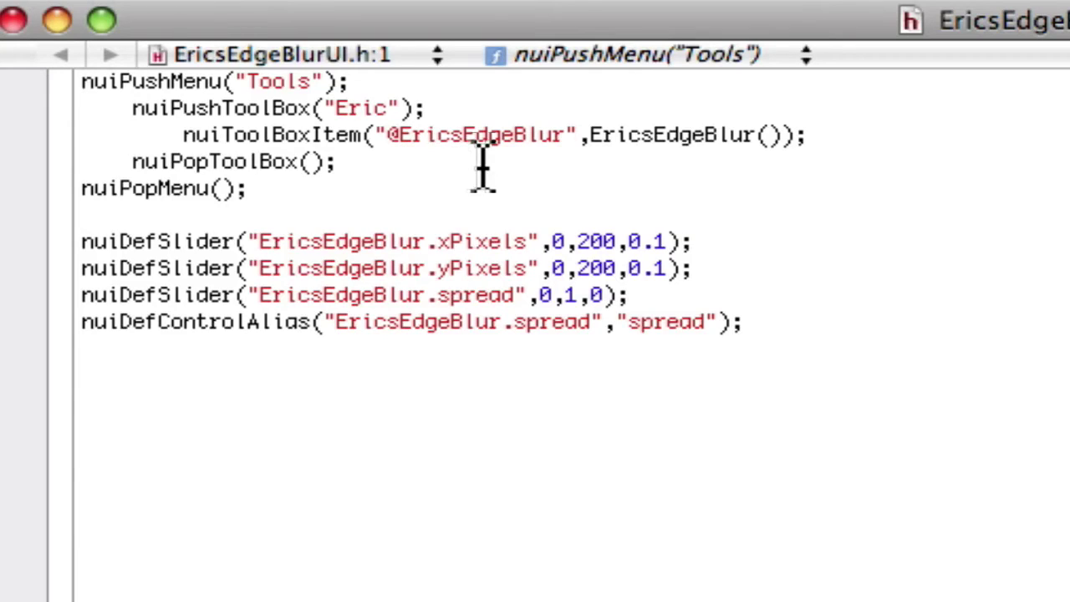
click(399, 161)
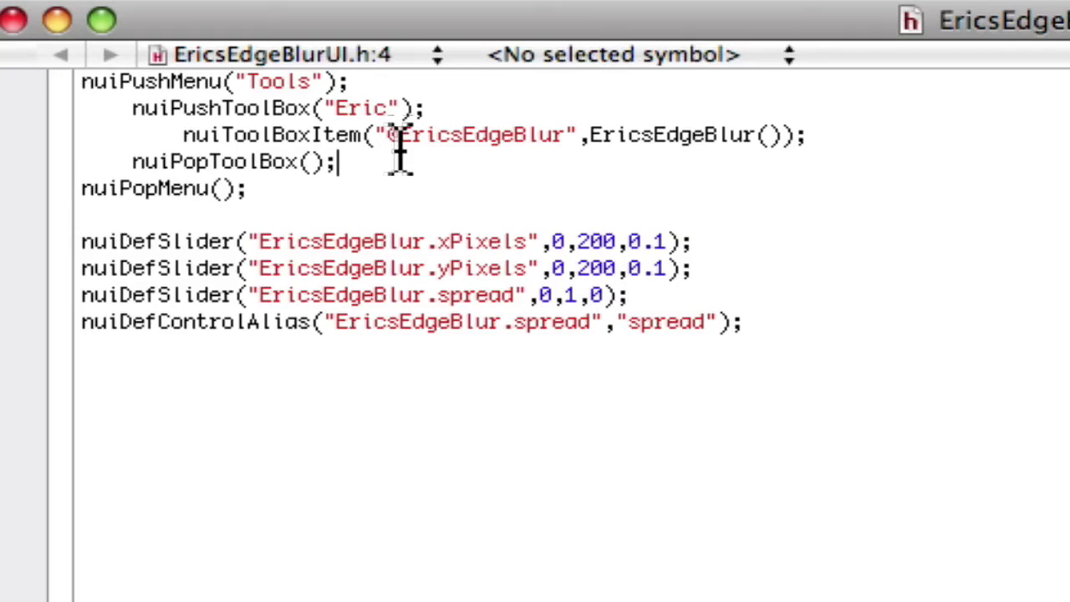
click(400, 134)
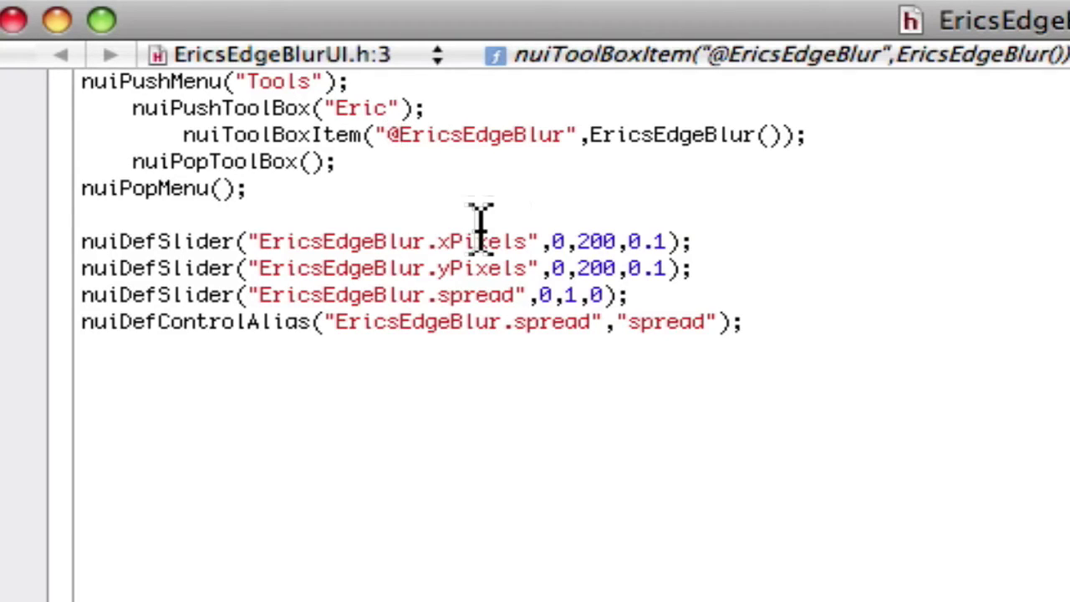
key(BackSpace)
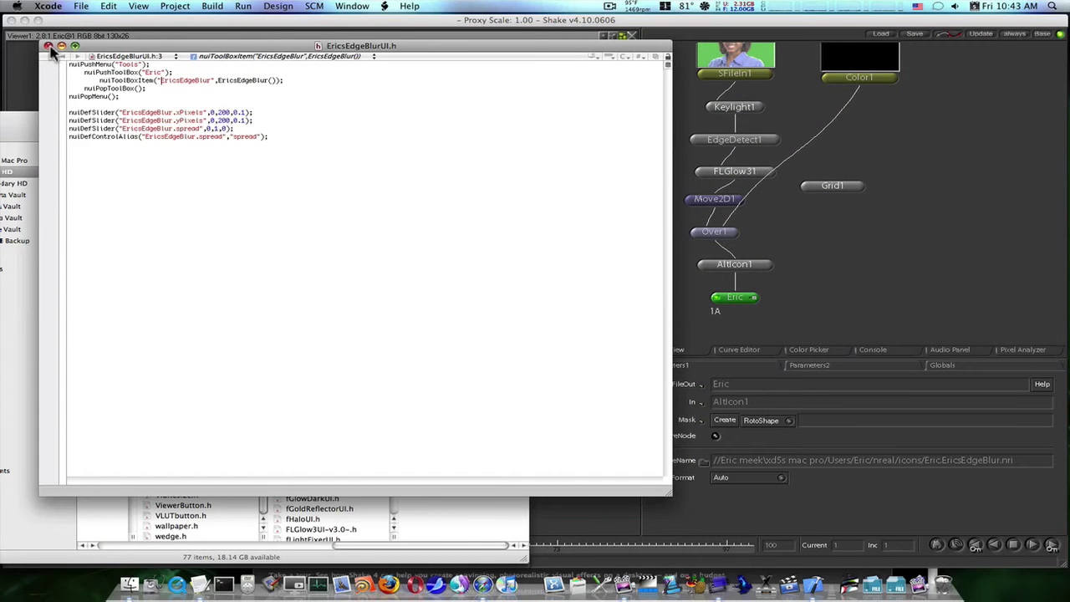
click(49, 47)
click(66, 62)
Quit Shake, saving the unsaved script as lesson5 in the Desktop folder
click(47, 7)
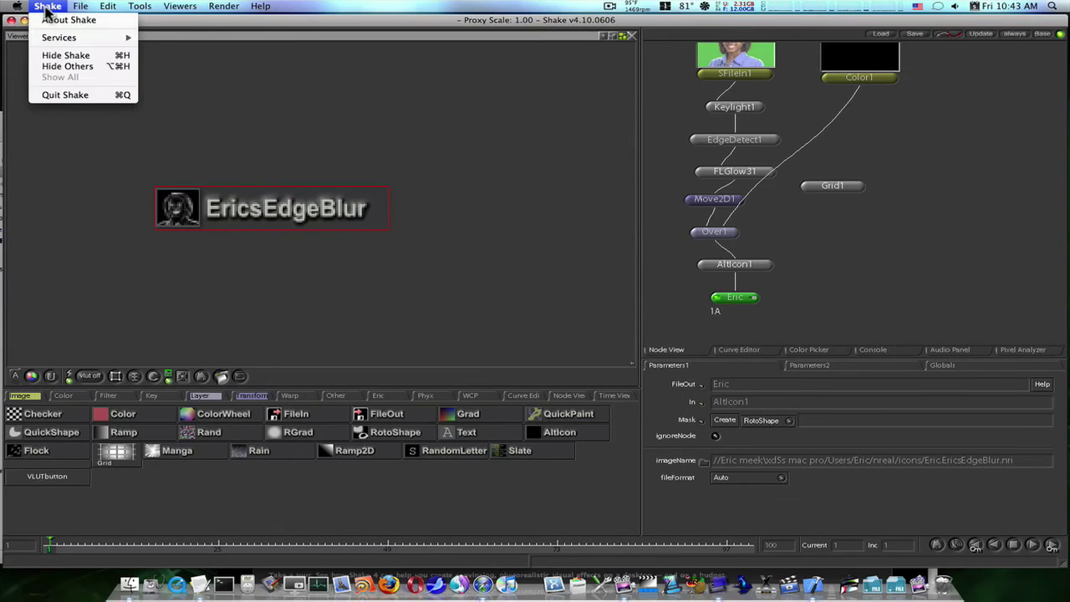
click(51, 95)
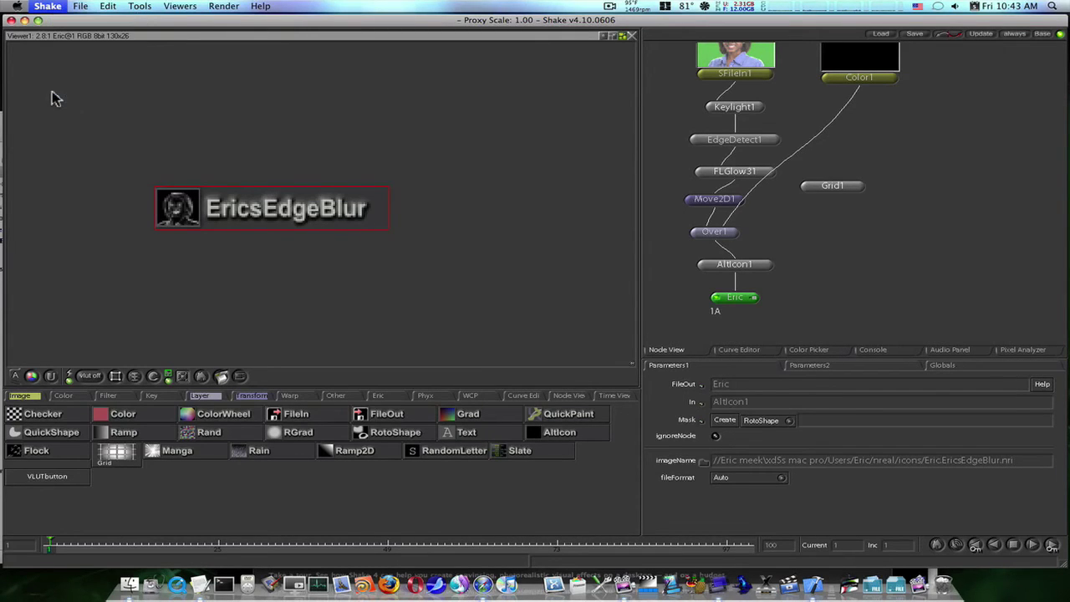
click(454, 307)
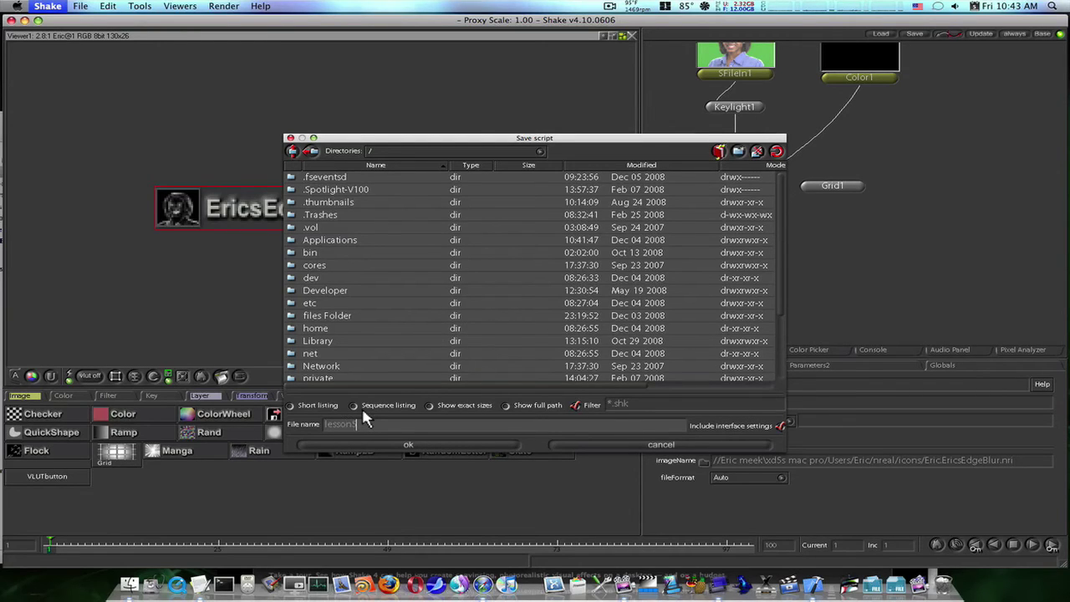
click(393, 154)
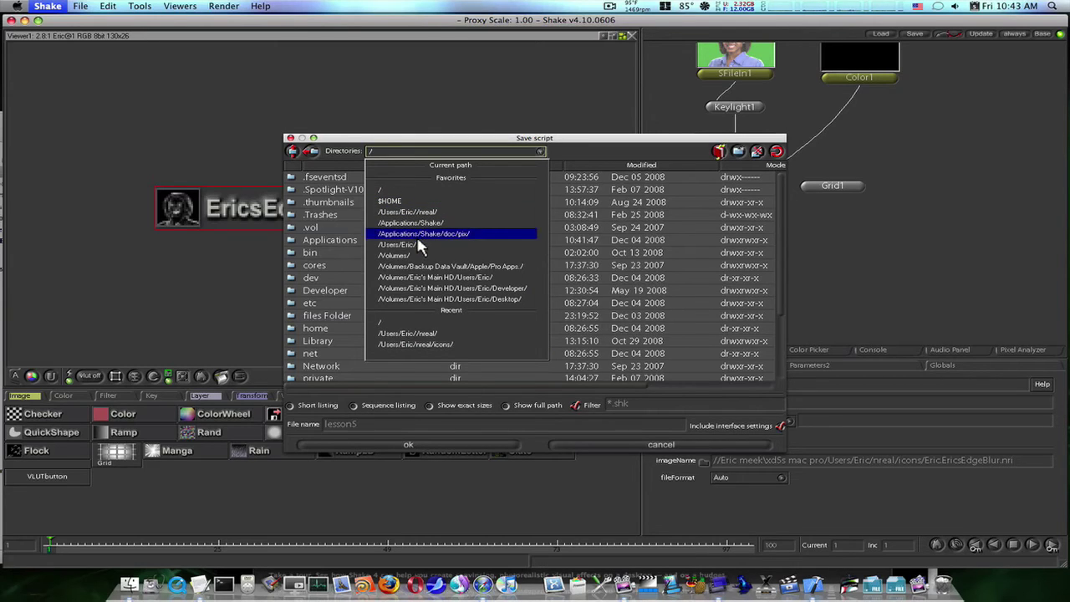
click(429, 299)
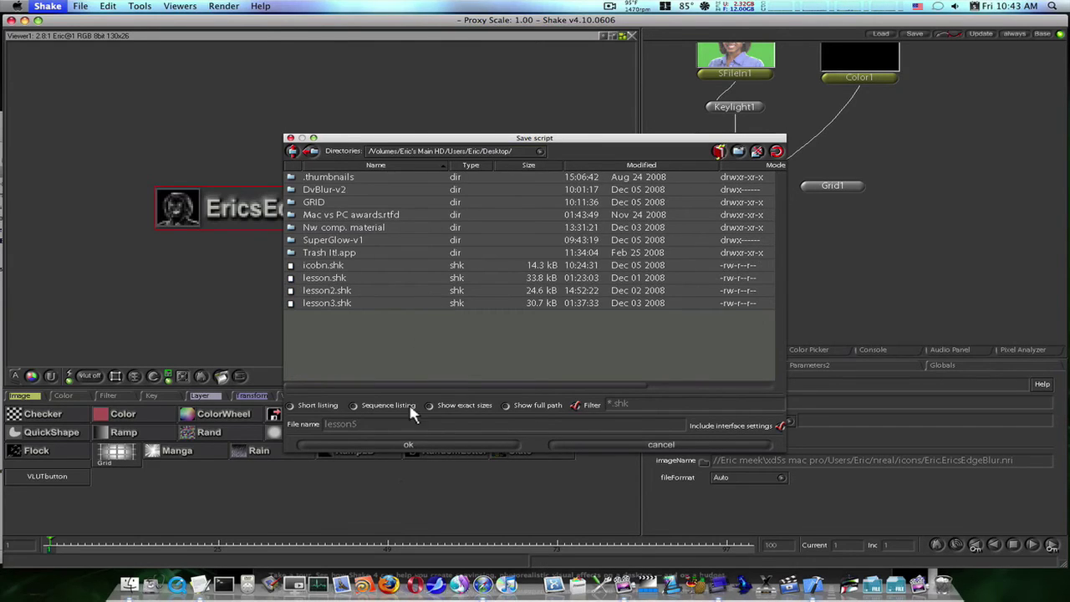
click(407, 449)
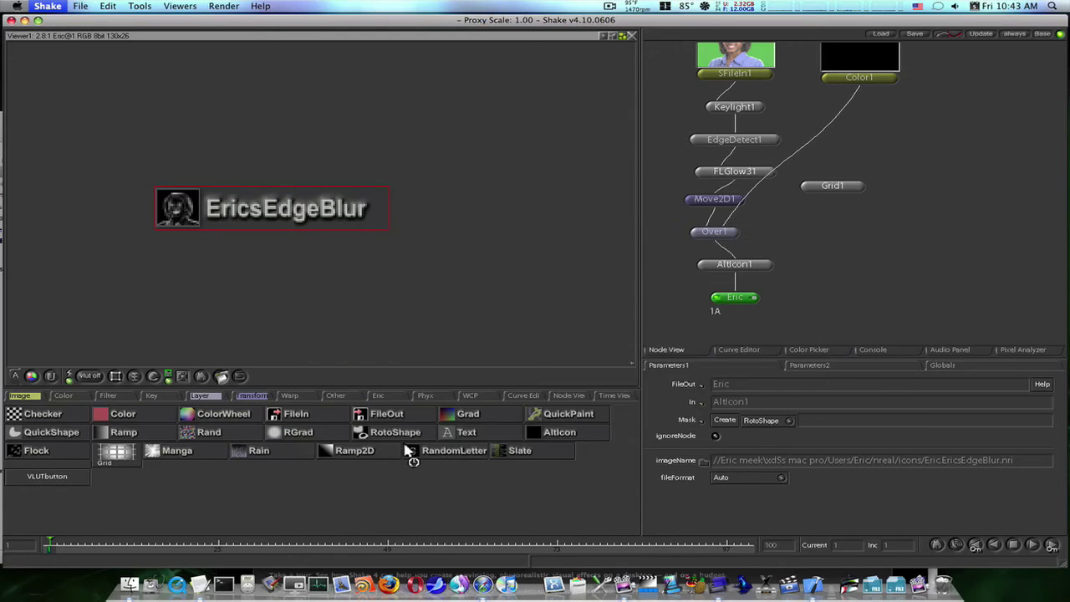
key(super+h)
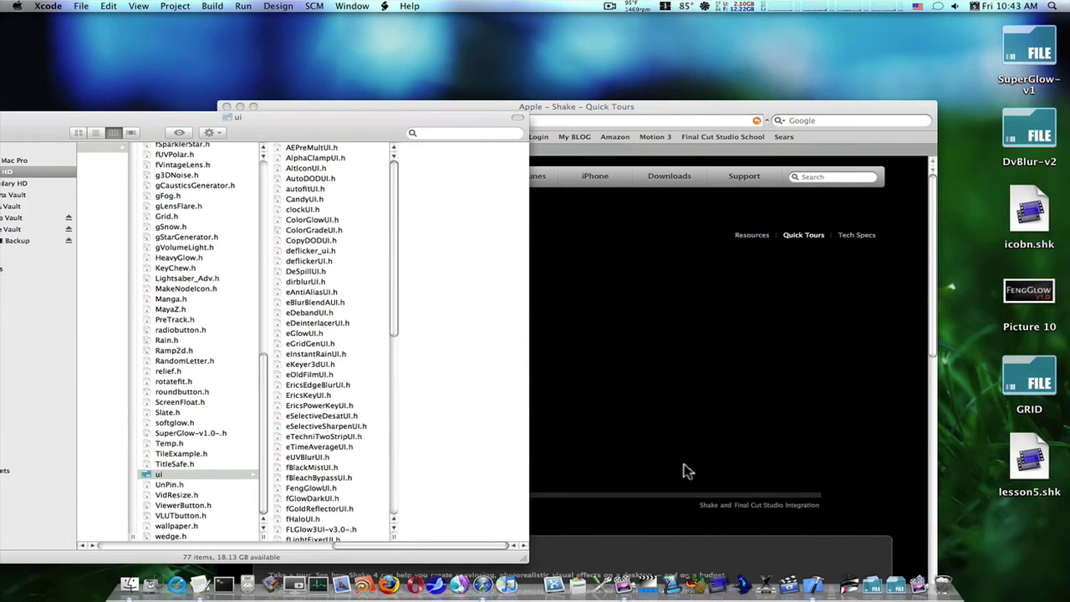
Relaunch Shake from the Dock and check the Eric tab shows EricsEdgeBlur with its new icon
click(717, 586)
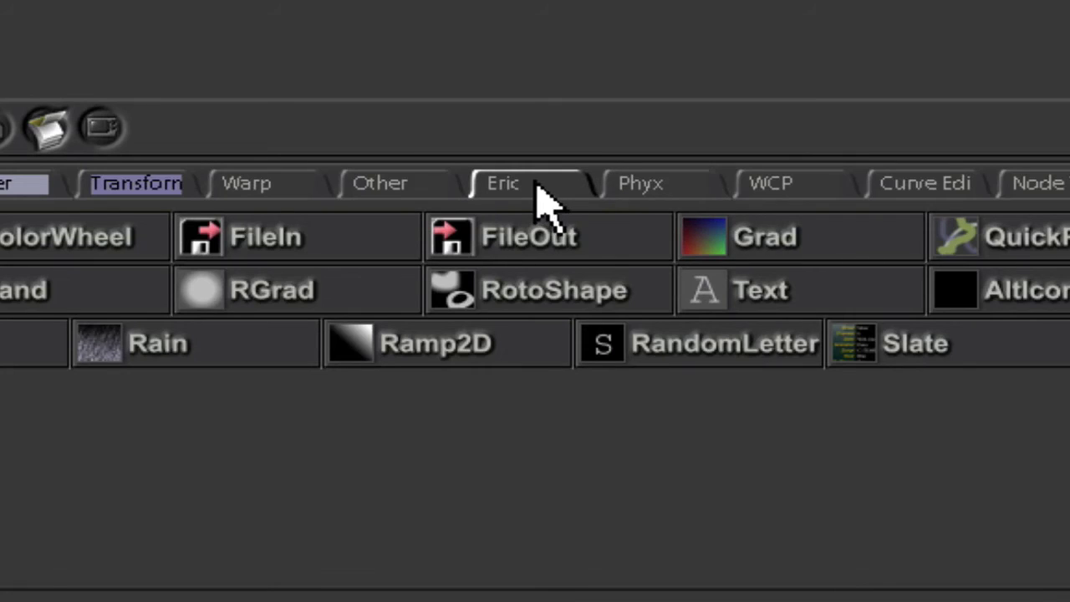
click(544, 196)
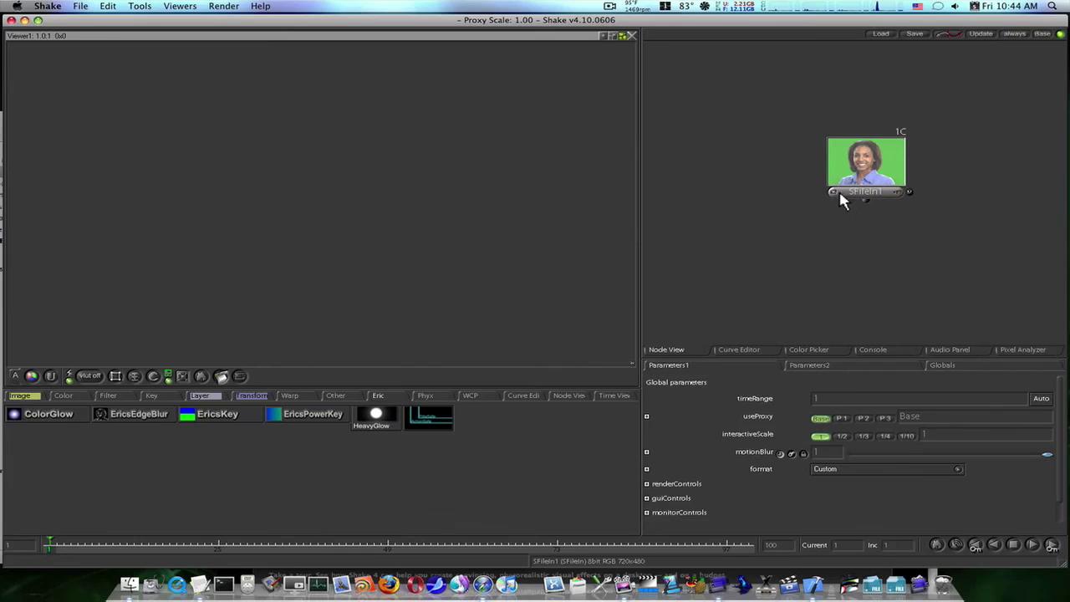
Add a Keylight1 node after SFileIn1, sample the green screen colour, and rearrange both nodes
click(837, 193)
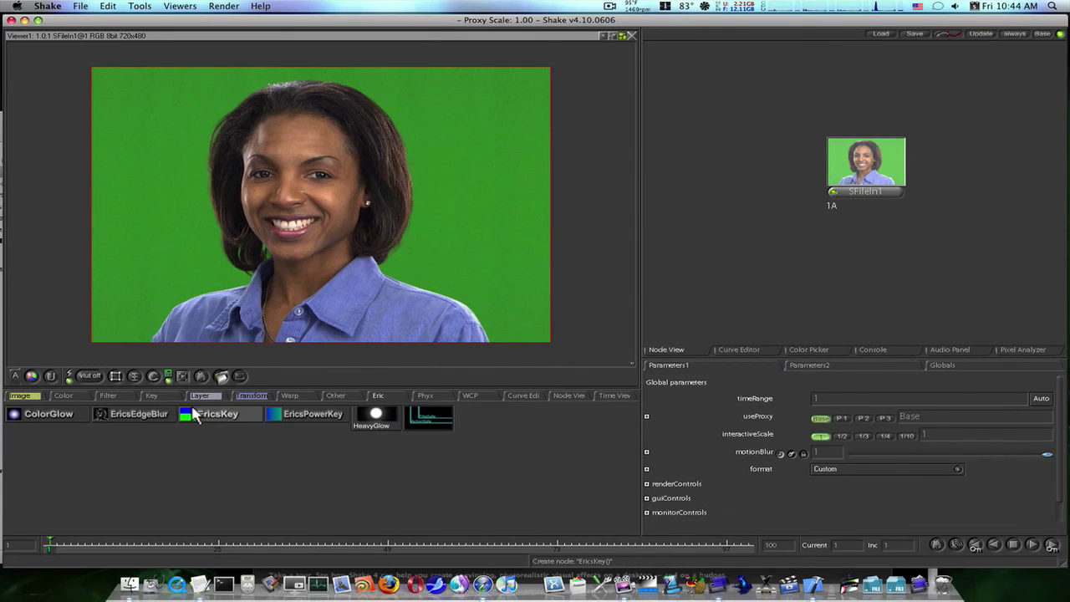
click(152, 395)
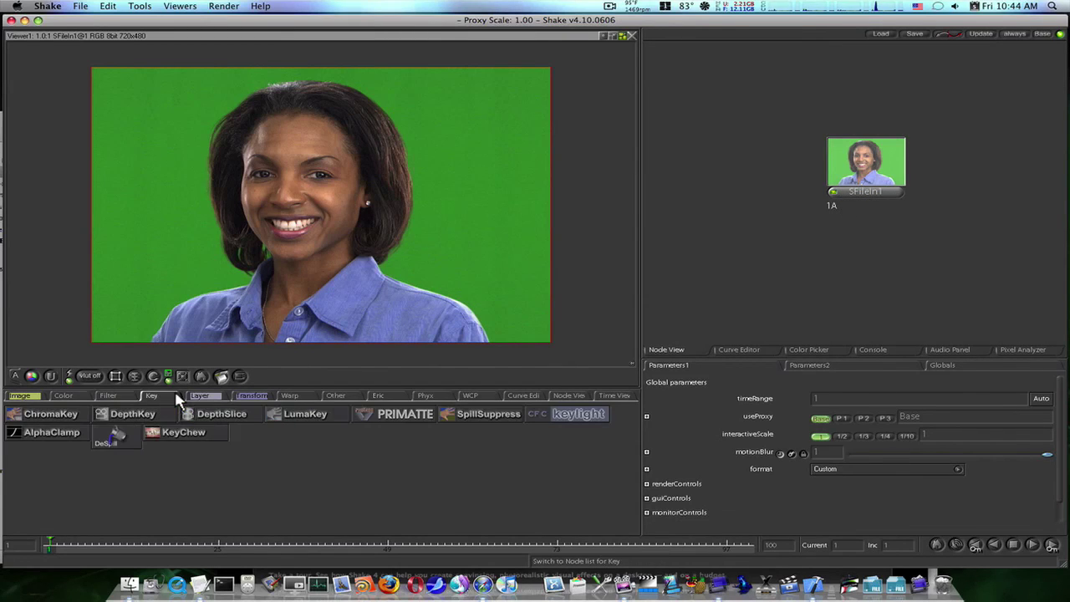
click(547, 423)
click(769, 501)
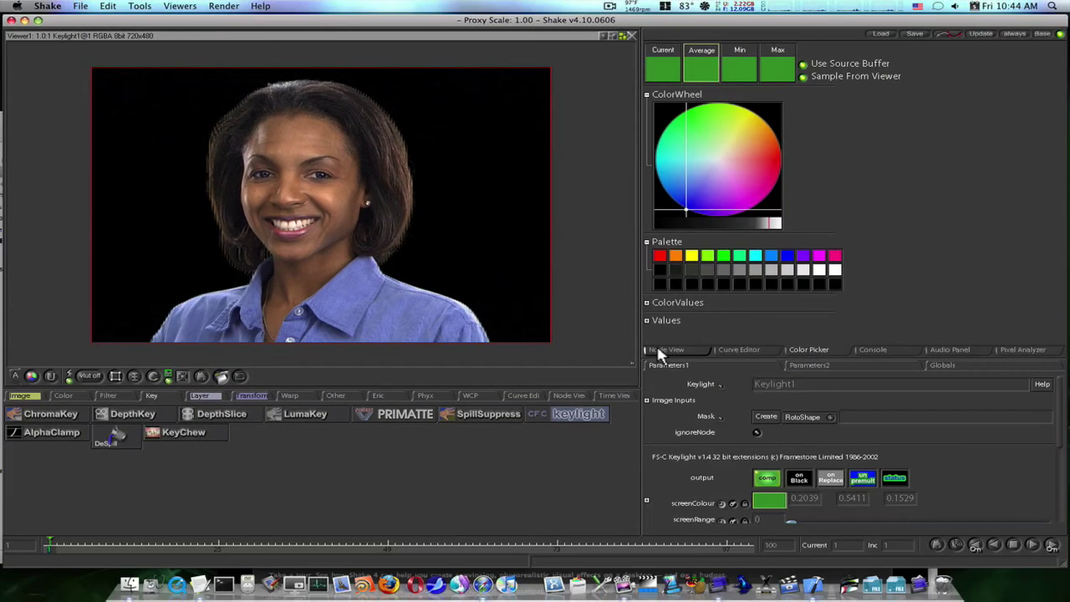
click(667, 350)
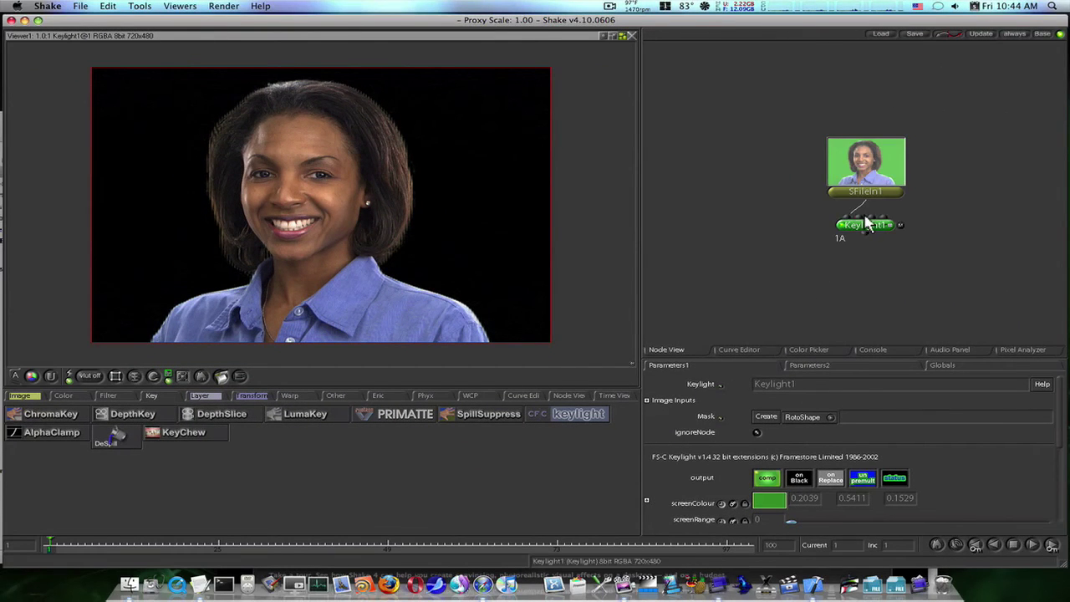
drag(866, 231, 875, 274)
drag(876, 197, 818, 217)
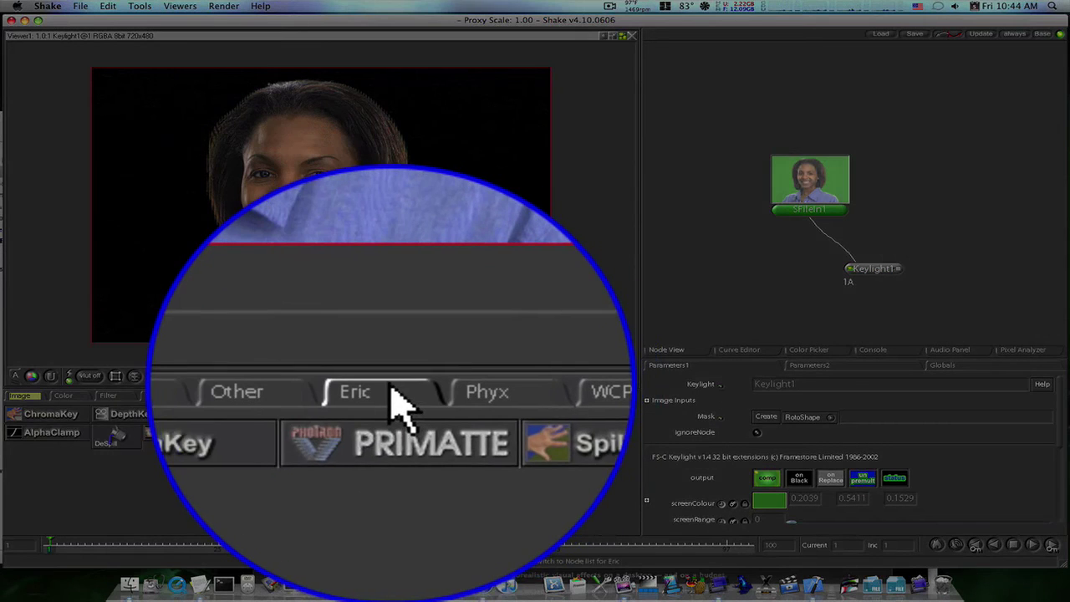
Insert EricsEdgeBlur1 from the Eric tab above Keylight1, with pixels 10 by 10 and spread 0
click(385, 395)
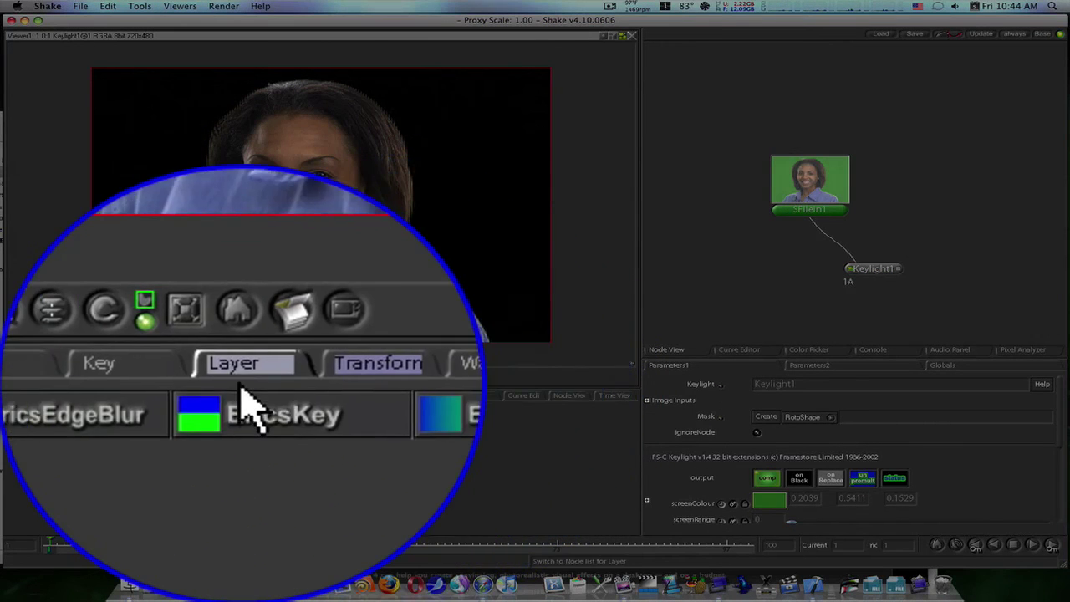
click(155, 416)
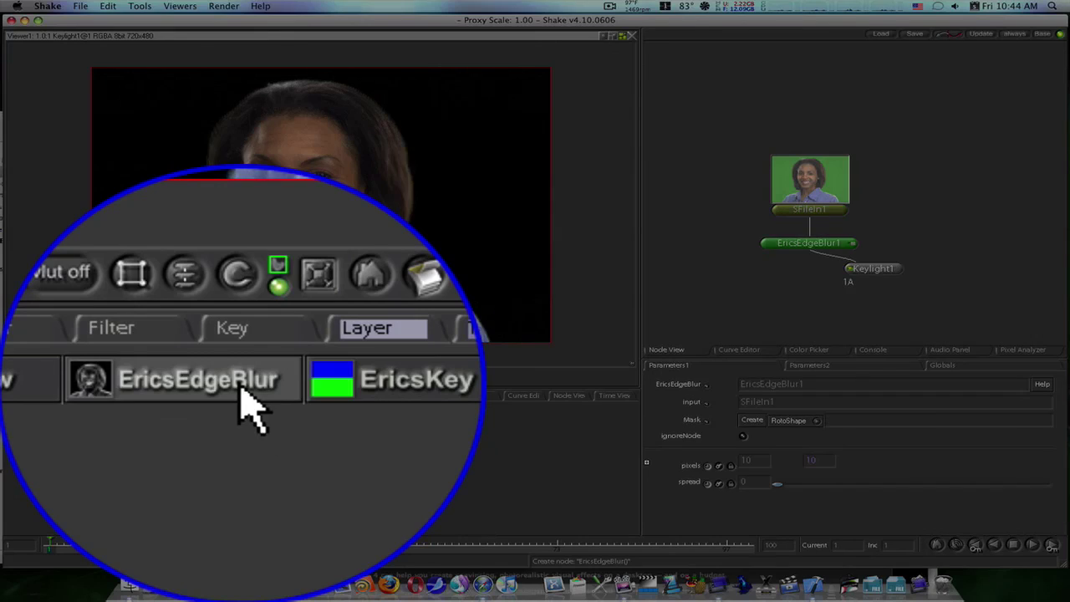